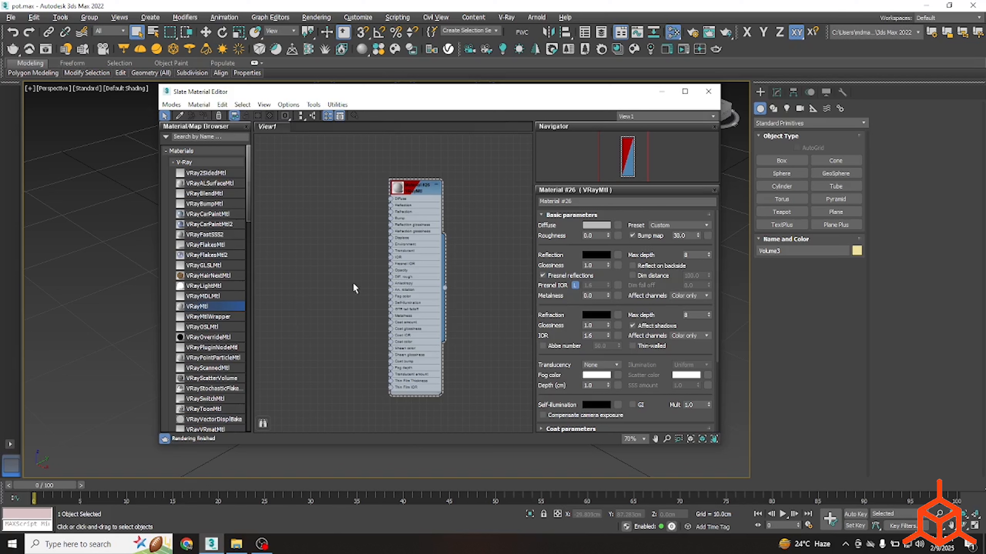
Add a Bitmap map to the material graph beside the VRayMtl node and load the pot_base color image into it.
{"action": "right_click", "coordinate": [336, 220]}
{"action": "mouse_move", "coordinate": [351, 239]}
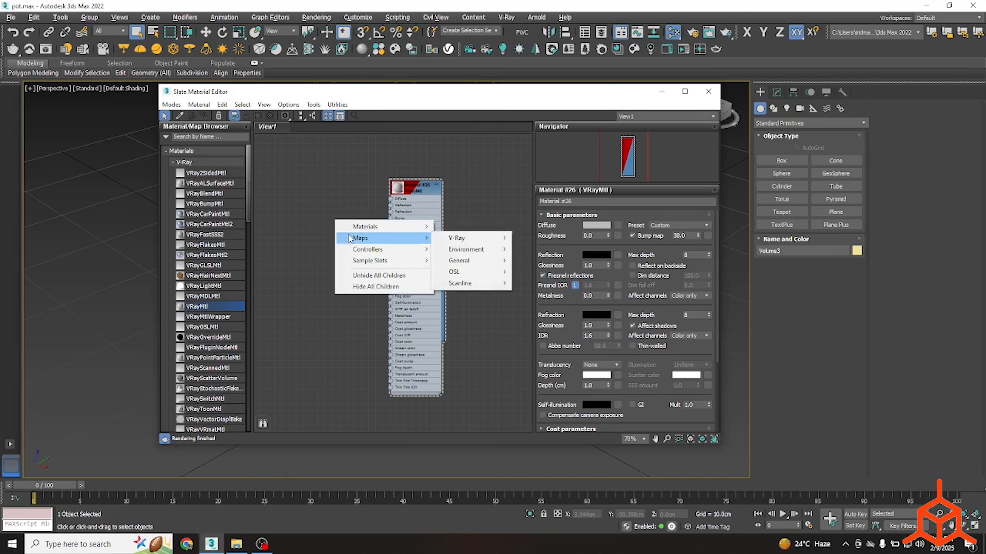
{"action": "mouse_move", "coordinate": [467, 263]}
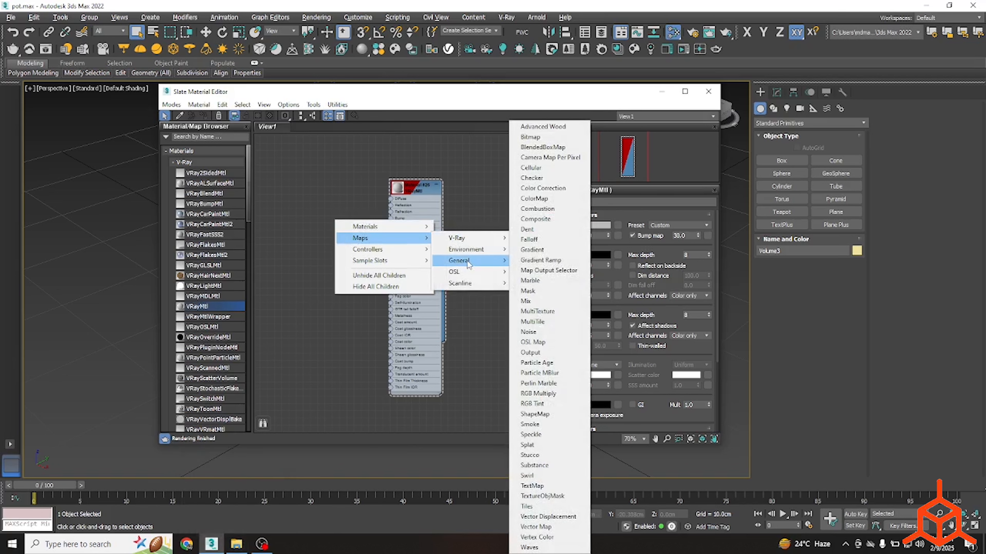
{"action": "left_click", "coordinate": [530, 137]}
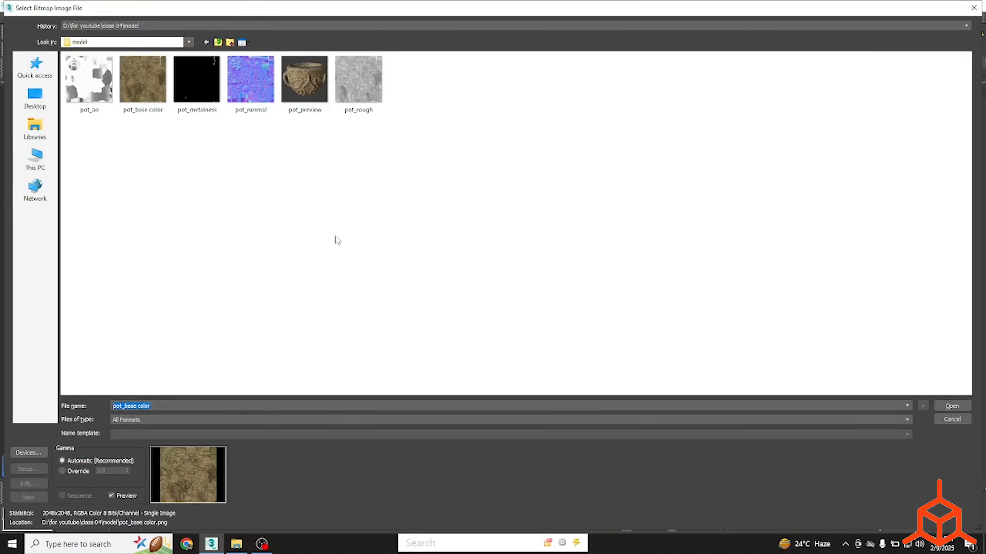
{"action": "double_click", "coordinate": [143, 91]}
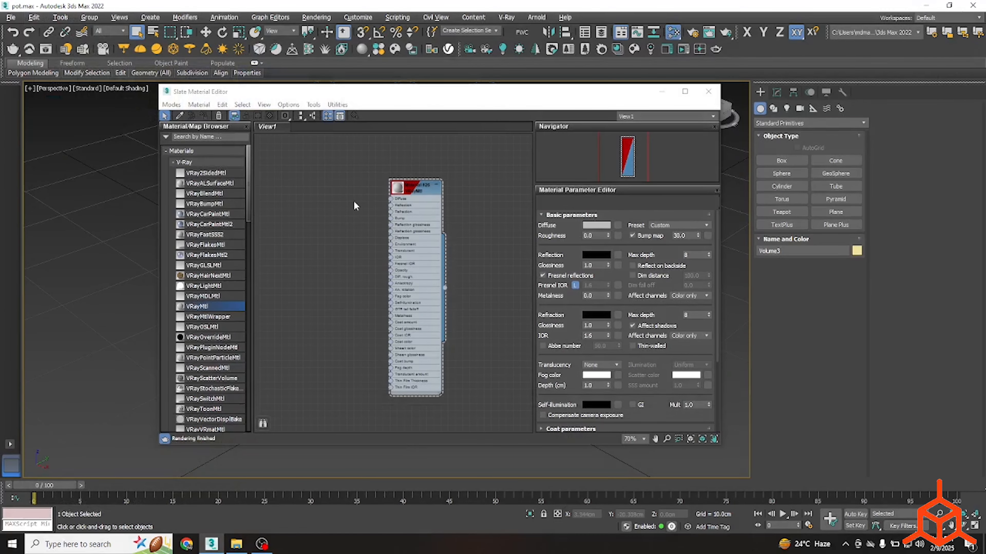
{"action": "scroll", "coordinate": [353, 204], "scroll_direction": "up", "scroll_amount": 3}
{"action": "middle_click_drag", "start_coordinate": [345, 231], "coordinate": [399, 211]}
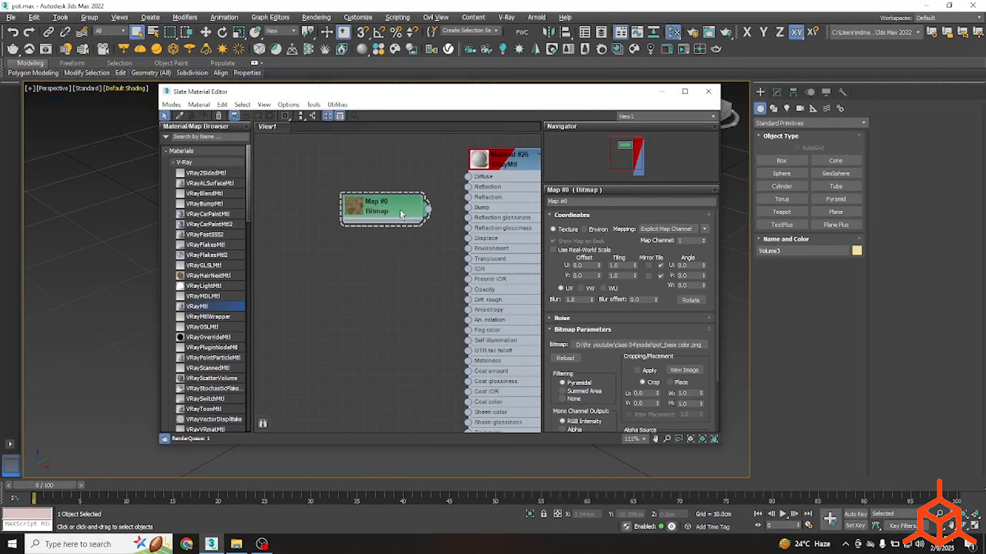
Duplicate the base color bitmap node below the original and load the pot_metalness image into the copy.
{"action": "left_click", "coordinate": [399, 211]}
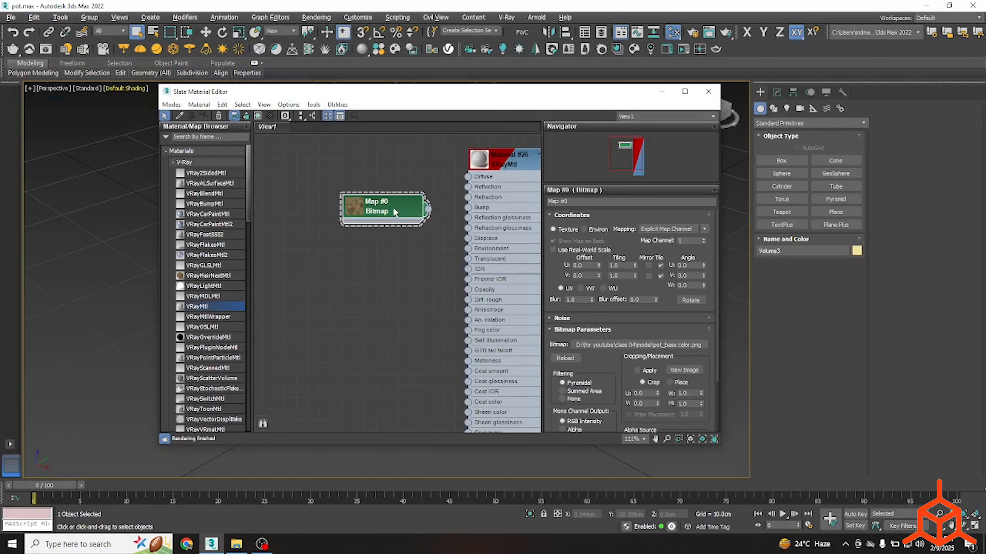
{"action": "left_click_drag", "start_coordinate": [357, 218], "coordinate": [354, 271], "text": "shift"}
{"action": "double_click", "coordinate": [354, 271]}
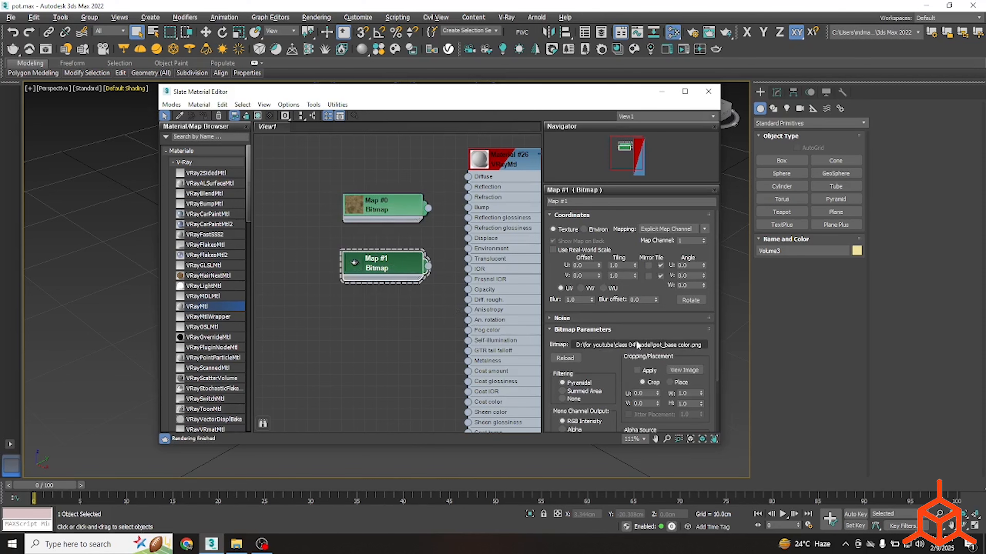
{"action": "left_click", "coordinate": [676, 346]}
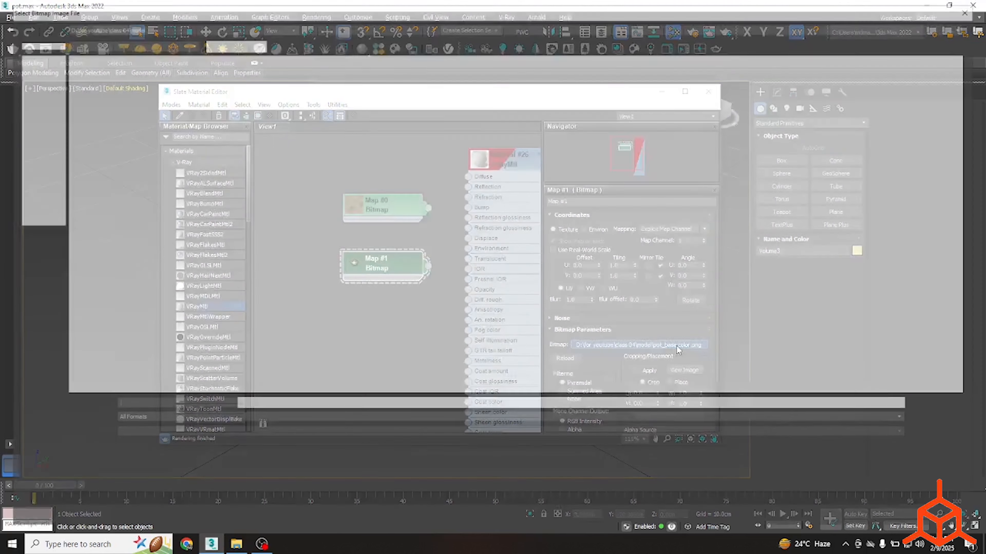
{"action": "left_click", "coordinate": [204, 82]}
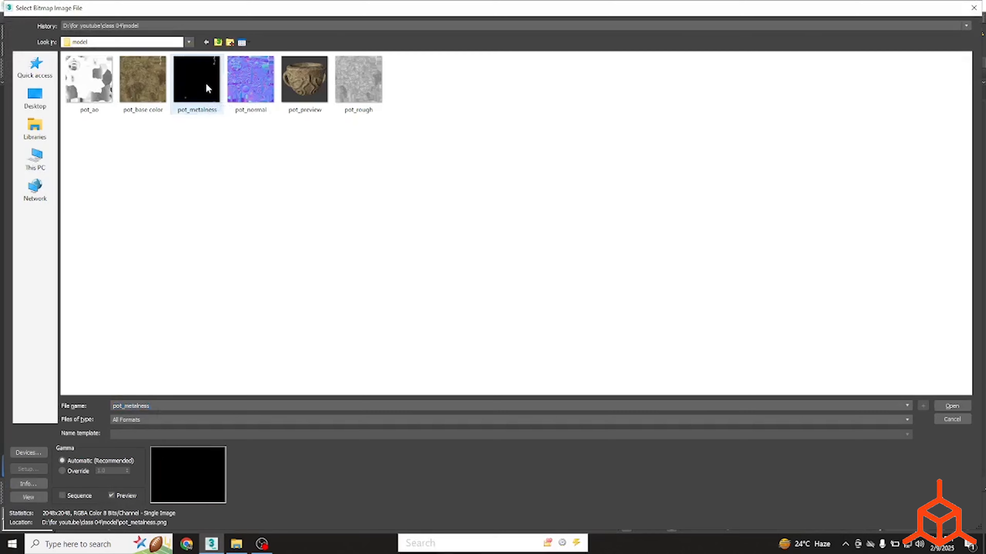
{"action": "double_click", "coordinate": [205, 81]}
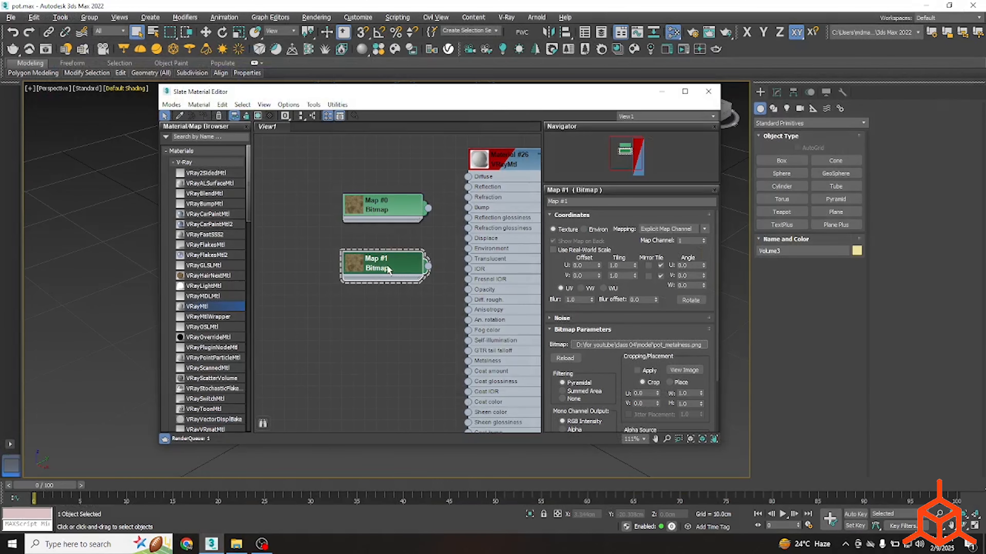
Copy the two bitmap nodes below the originals and load the pot_normal image into the upper copy.
{"action": "scroll", "coordinate": [386, 256], "scroll_direction": "down", "scroll_amount": 2}
{"action": "left_click_drag", "start_coordinate": [386, 212], "coordinate": [362, 318], "text": "shift"}
{"action": "left_click", "coordinate": [355, 262]}
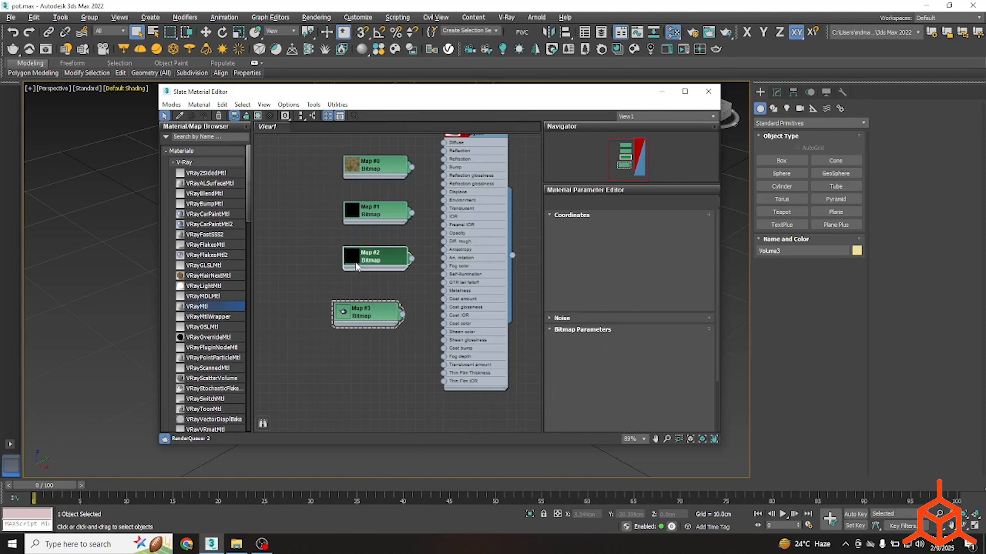
{"action": "double_click", "coordinate": [355, 259]}
{"action": "left_click", "coordinate": [638, 345]}
{"action": "left_click", "coordinate": [245, 93]}
{"action": "double_click", "coordinate": [244, 93]}
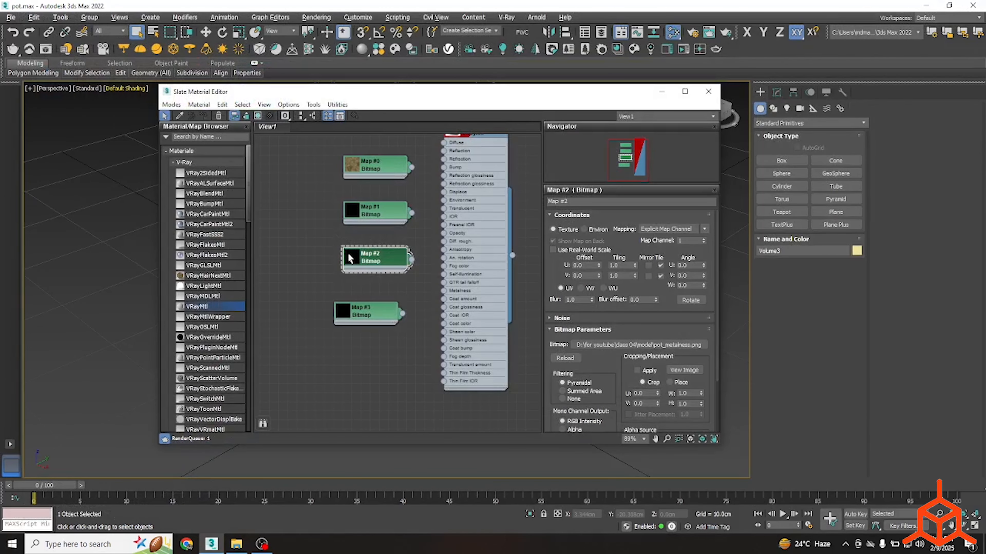
Replace the image in the lowest bitmap node with pot_rough.
{"action": "scroll", "coordinate": [399, 270], "scroll_direction": "up", "scroll_amount": 2}
{"action": "scroll", "coordinate": [403, 264], "scroll_direction": "down", "scroll_amount": 2}
{"action": "middle_click_drag", "start_coordinate": [404, 265], "coordinate": [403, 215]}
{"action": "double_click", "coordinate": [361, 253]}
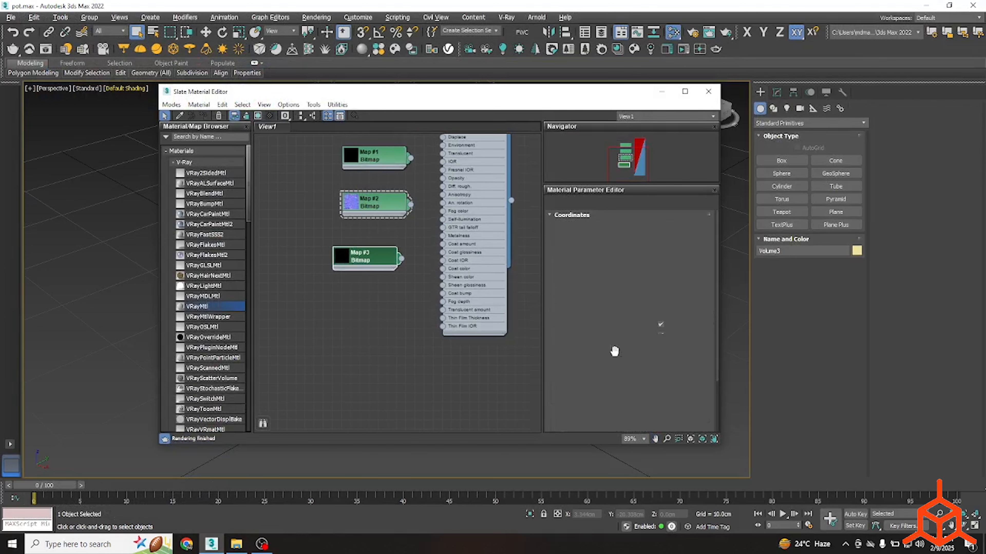
{"action": "double_click", "coordinate": [363, 258]}
{"action": "left_click", "coordinate": [638, 345]}
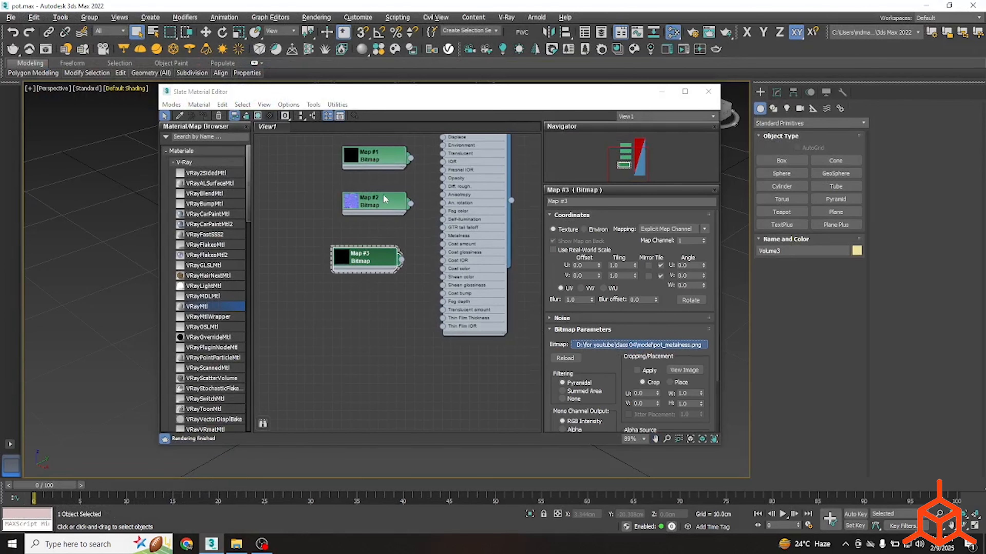
{"action": "double_click", "coordinate": [355, 90]}
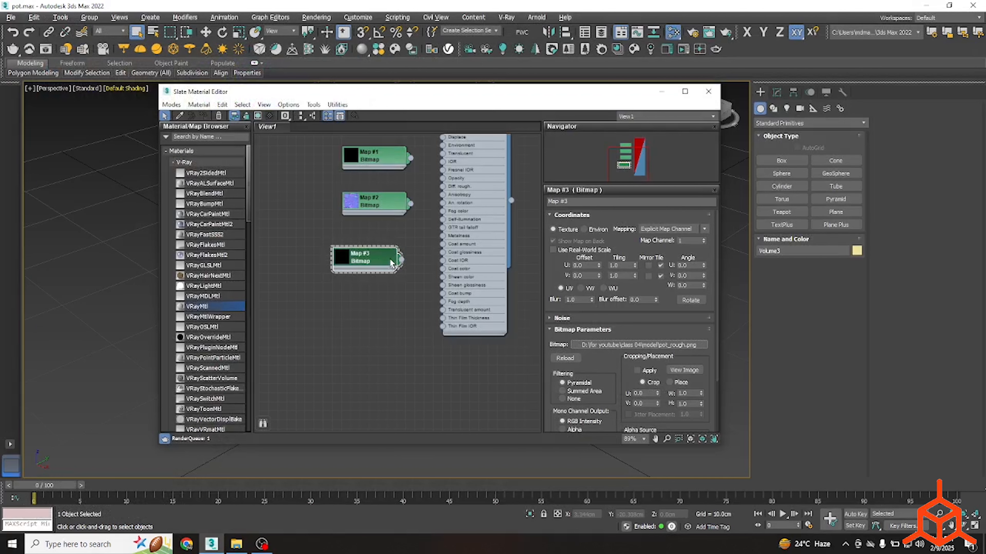
Connect the base color bitmap's output to the Diffuse input of the VRayMtl material.
{"action": "scroll", "coordinate": [386, 220], "scroll_direction": "down", "scroll_amount": 2}
{"action": "middle_click_drag", "start_coordinate": [385, 220], "coordinate": [363, 303]}
{"action": "scroll", "coordinate": [351, 237], "scroll_direction": "up", "scroll_amount": 3}
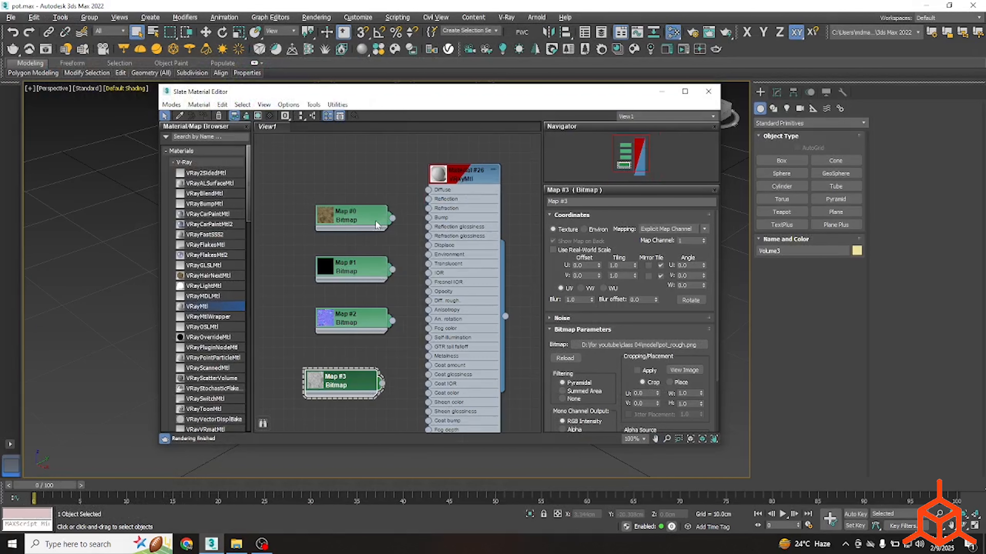
{"action": "double_click", "coordinate": [382, 226]}
{"action": "double_click", "coordinate": [390, 221]}
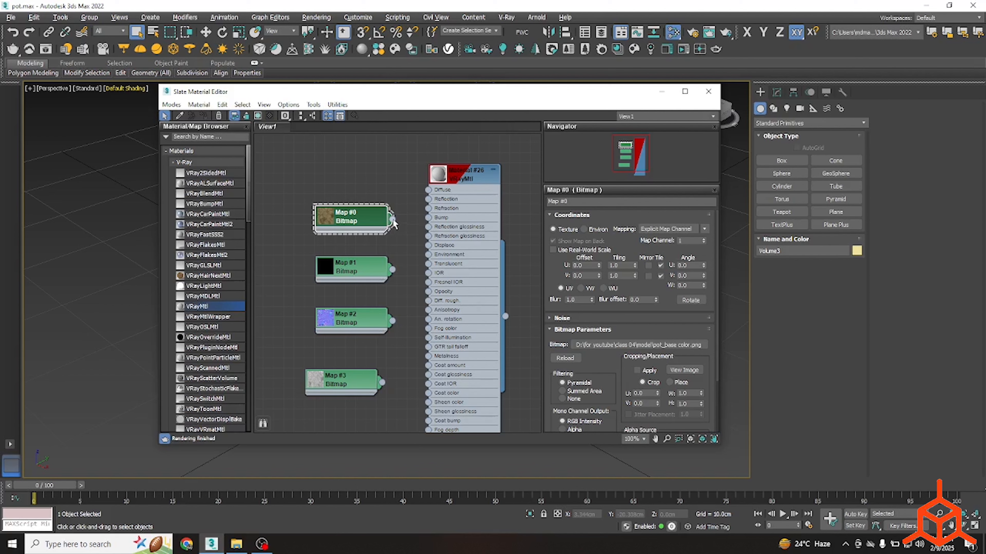
{"action": "left_click_drag", "start_coordinate": [392, 219], "coordinate": [429, 191]}
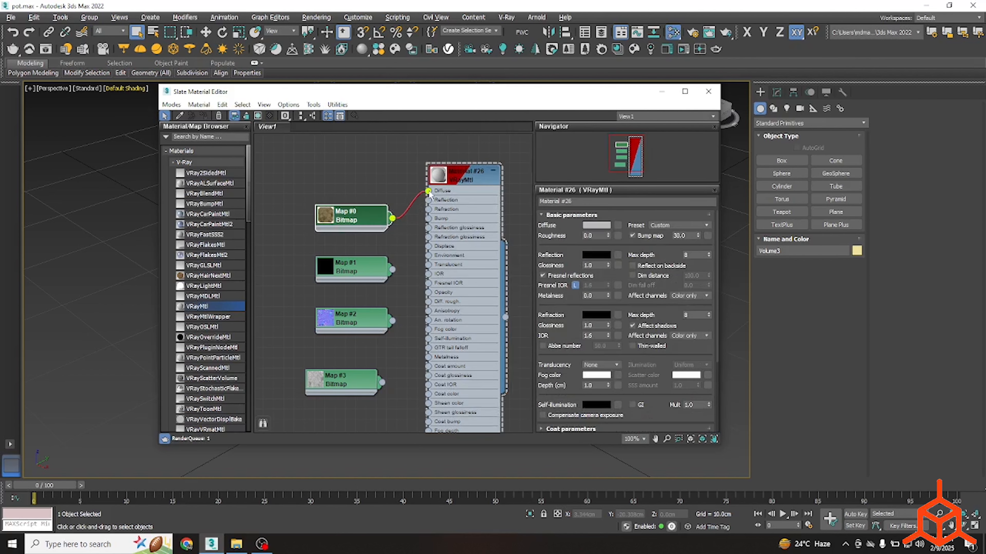
Connect the metalness bitmap's output to the Metalness input of the VRayMtl material.
{"action": "middle_click_drag", "start_coordinate": [333, 298], "coordinate": [334, 279]}
{"action": "double_click", "coordinate": [366, 250]}
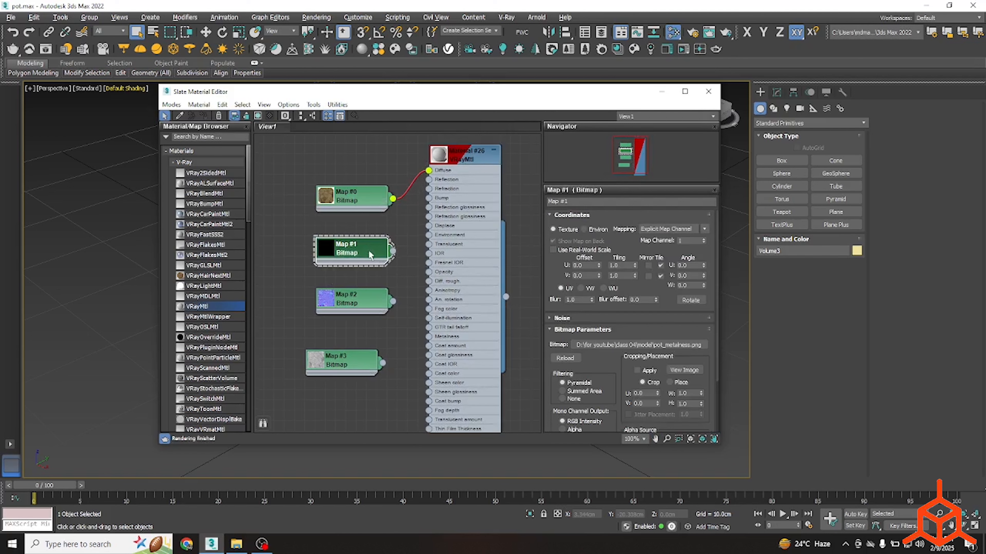
{"action": "left_click_drag", "start_coordinate": [393, 251], "coordinate": [428, 337]}
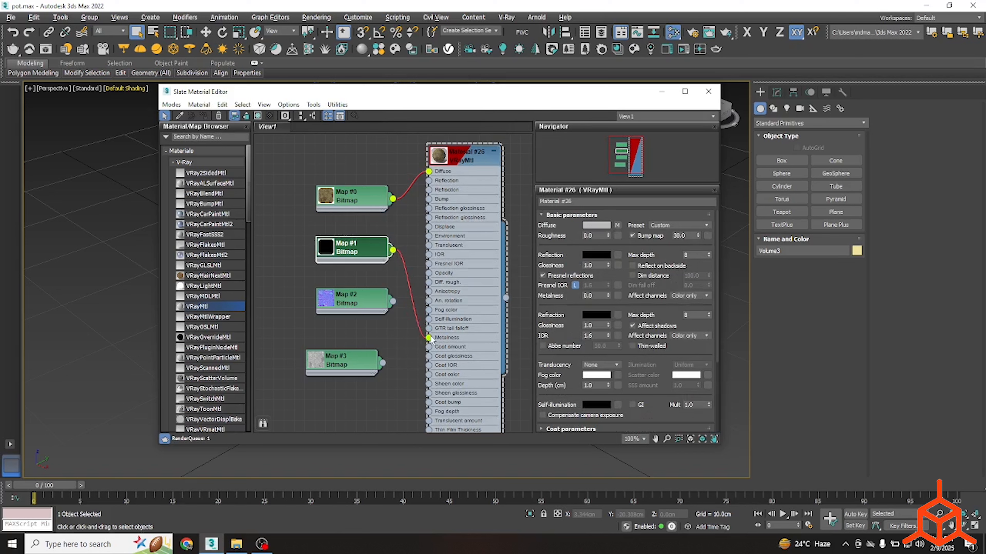
Create a VRayNormalMap node from the normal bitmap's output, feeding the bitmap into its Normal map input.
{"action": "left_click", "coordinate": [356, 299]}
{"action": "middle_click_drag", "start_coordinate": [394, 306], "coordinate": [383, 269]}
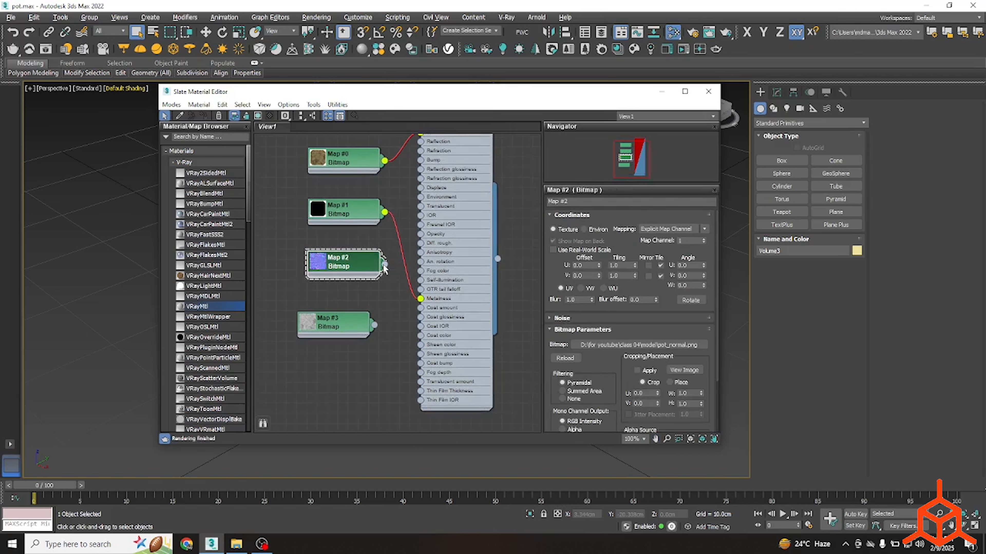
{"action": "left_click_drag", "start_coordinate": [406, 287], "coordinate": [405, 288]}
{"action": "mouse_move", "coordinate": [446, 301]}
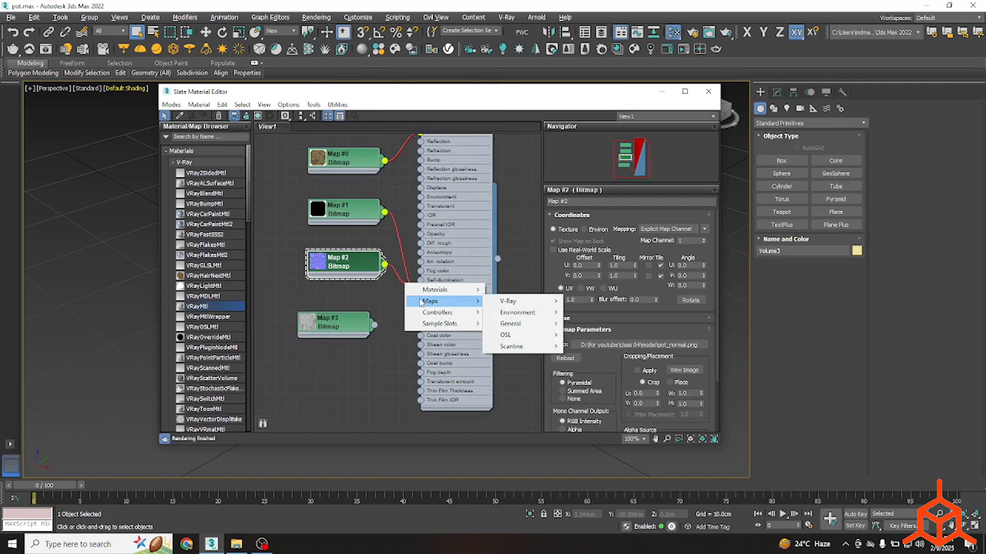
{"action": "mouse_move", "coordinate": [500, 302]}
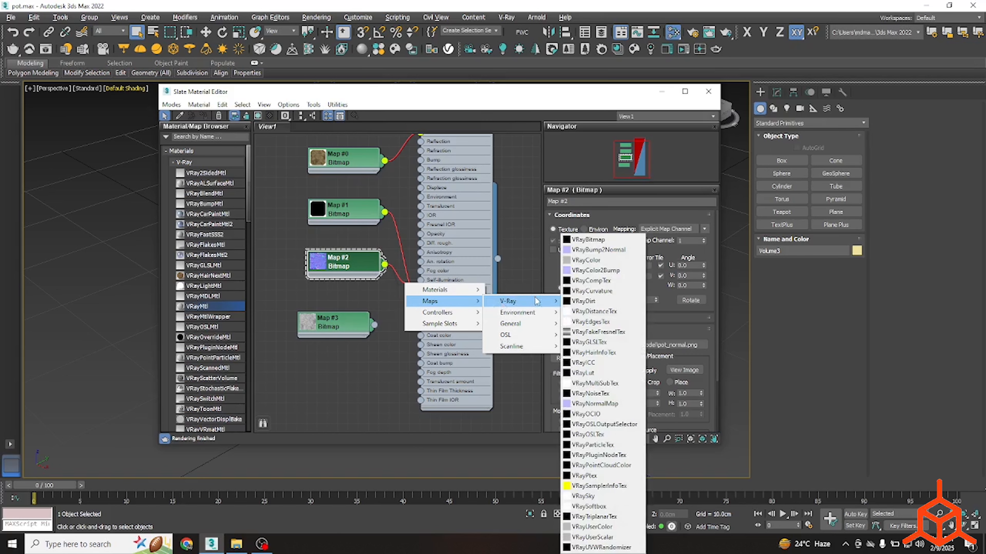
{"action": "left_click", "coordinate": [592, 403]}
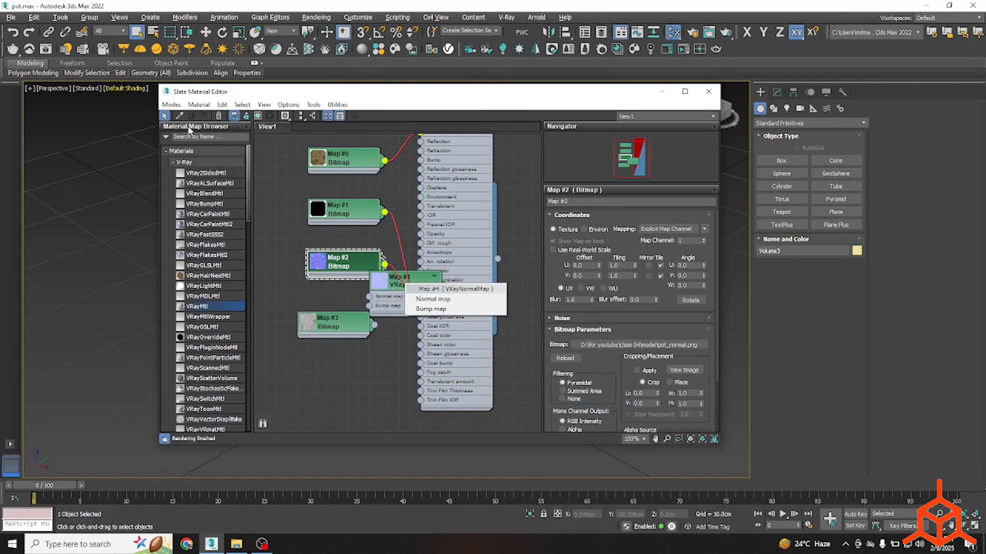
{"action": "left_click", "coordinate": [433, 299]}
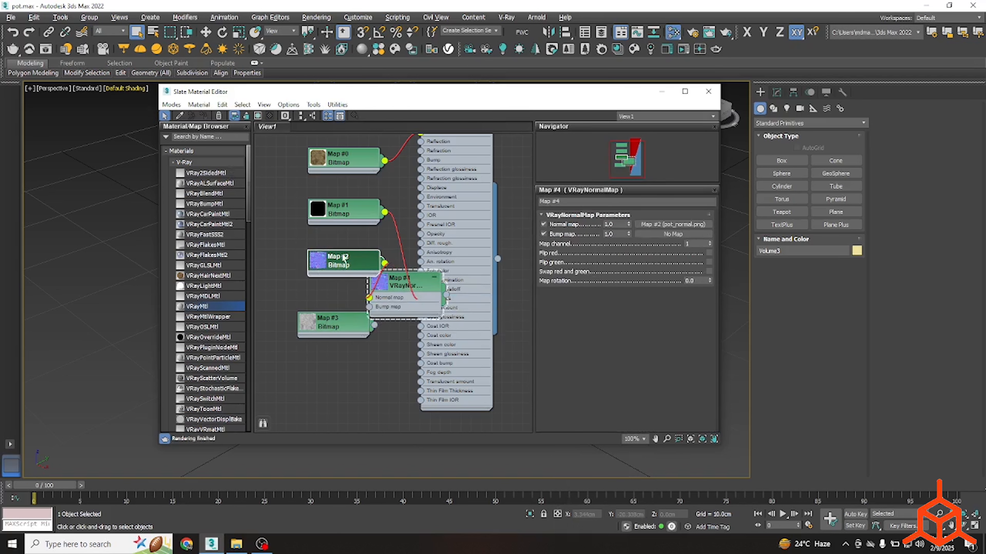
Connect the VRayNormalMap node's output to the Bump input of the VRayMtl material.
{"action": "scroll", "coordinate": [344, 241], "scroll_direction": "down", "scroll_amount": 2}
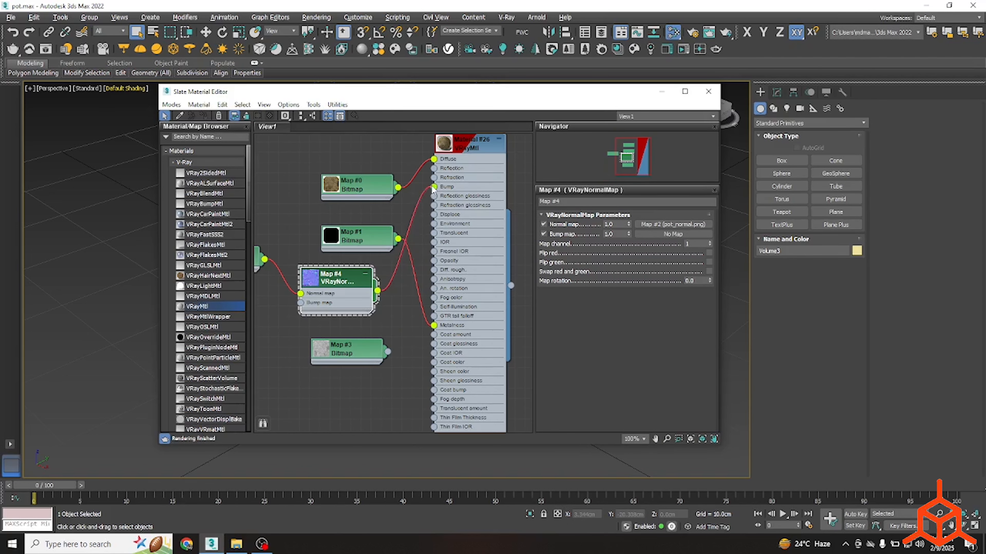
{"action": "left_click_drag", "start_coordinate": [432, 189], "coordinate": [434, 187]}
{"action": "double_click", "coordinate": [453, 204]}
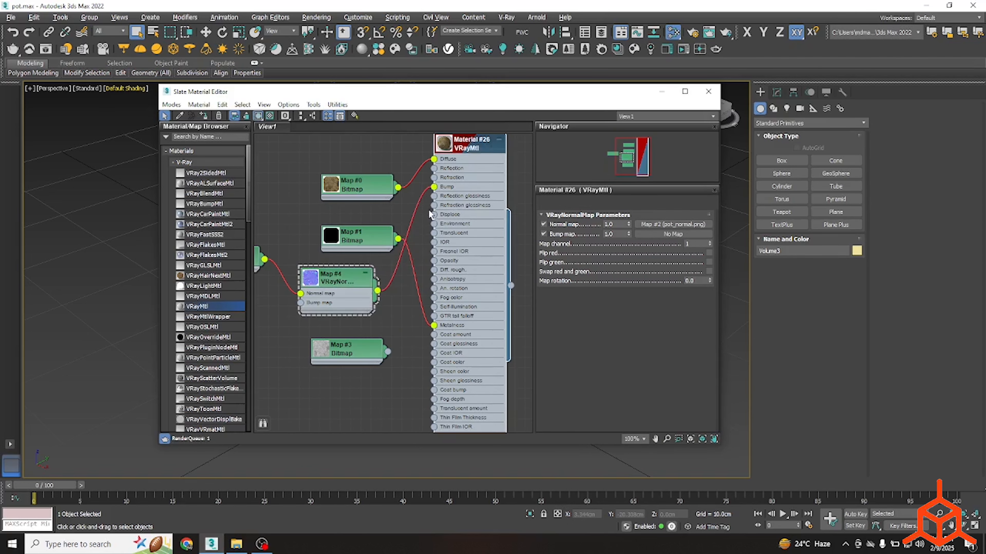
Connect the pot_rough bitmap's output to the Reflection glossiness input of the VRayMtl material.
{"action": "scroll", "coordinate": [427, 210], "scroll_direction": "down", "scroll_amount": 2}
{"action": "middle_click_drag", "start_coordinate": [419, 214], "coordinate": [400, 169]}
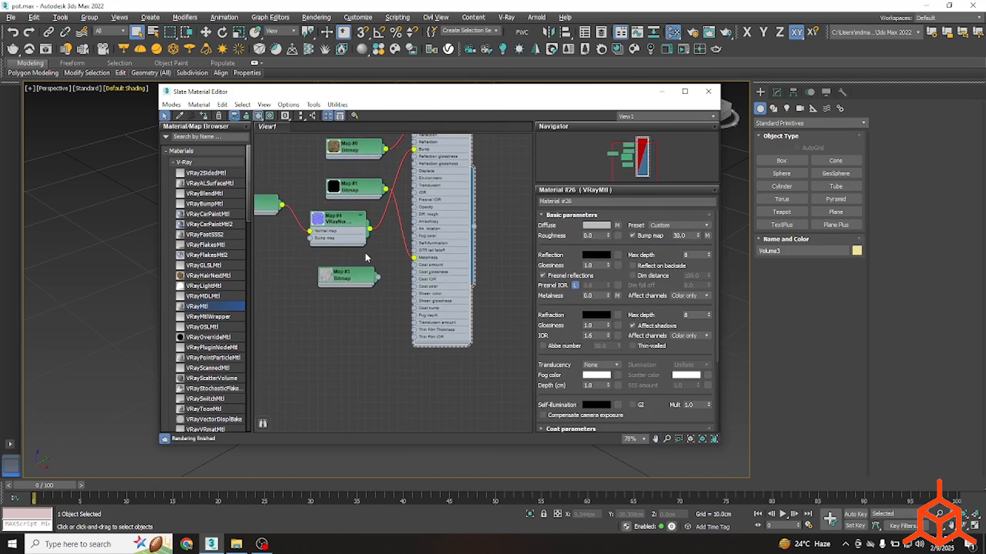
{"action": "scroll", "coordinate": [365, 252], "scroll_direction": "up", "scroll_amount": 3}
{"action": "double_click", "coordinate": [368, 280]}
{"action": "double_click", "coordinate": [438, 229]}
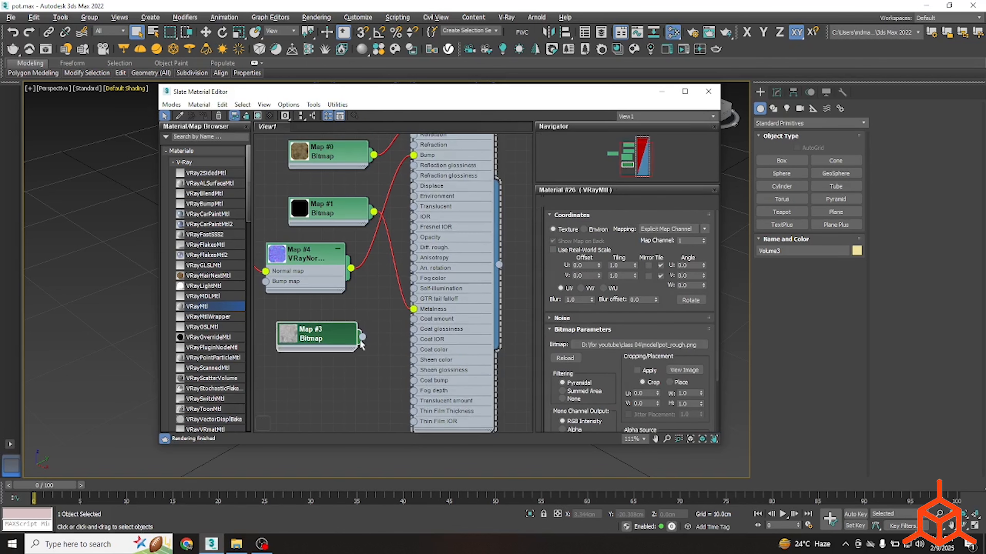
{"action": "left_click_drag", "start_coordinate": [362, 338], "coordinate": [414, 165]}
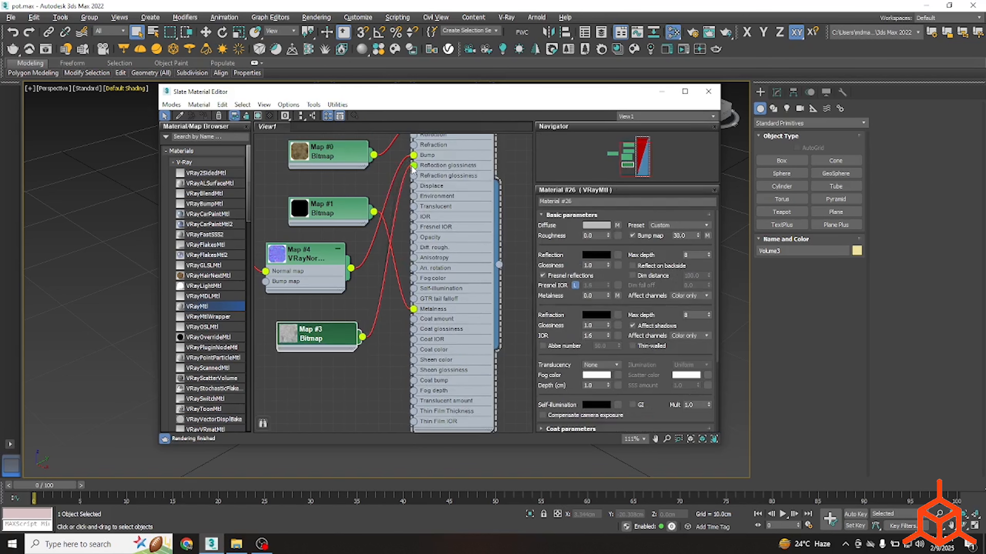
{"action": "left_click", "coordinate": [449, 207]}
{"action": "double_click", "coordinate": [318, 340]}
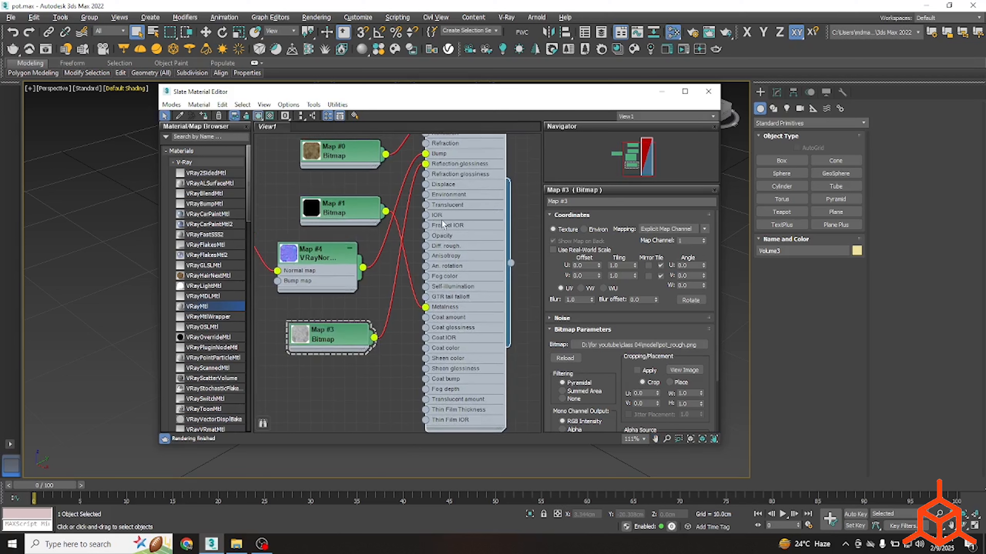
Switch the VRayMtl material's BRDF setting from glossiness to Use roughness.
{"action": "double_click", "coordinate": [488, 296]}
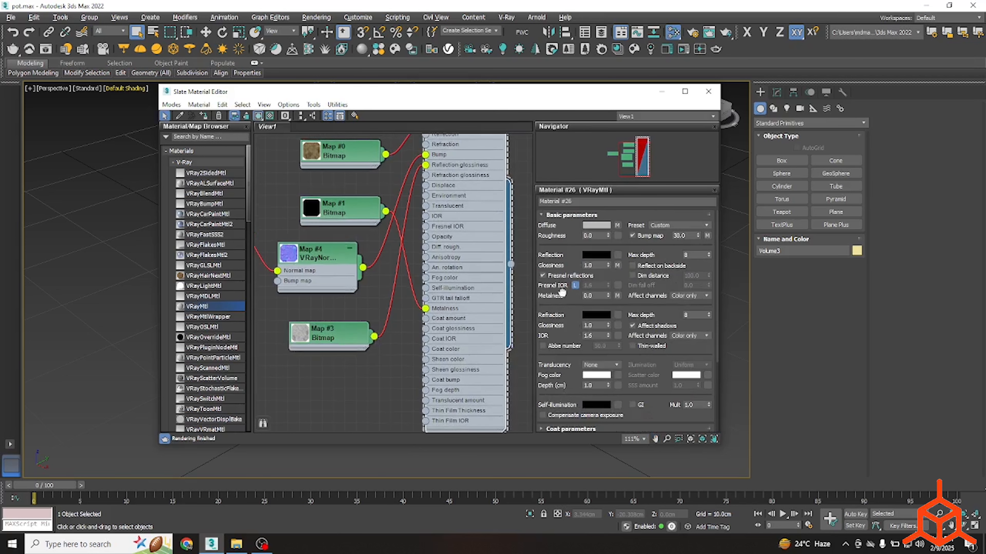
{"action": "scroll", "coordinate": [562, 292], "scroll_direction": "down", "scroll_amount": 2}
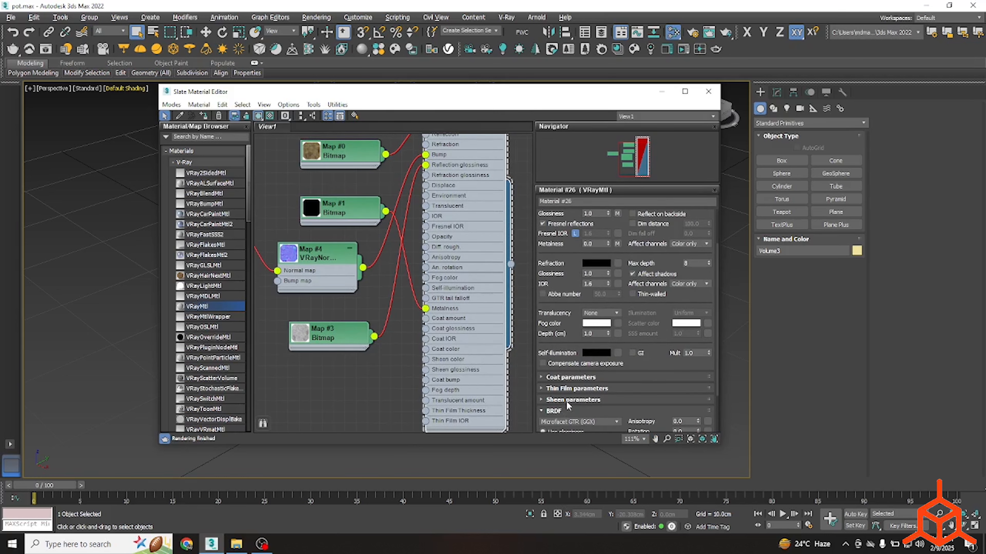
{"action": "scroll", "coordinate": [566, 405], "scroll_direction": "down", "scroll_amount": 1}
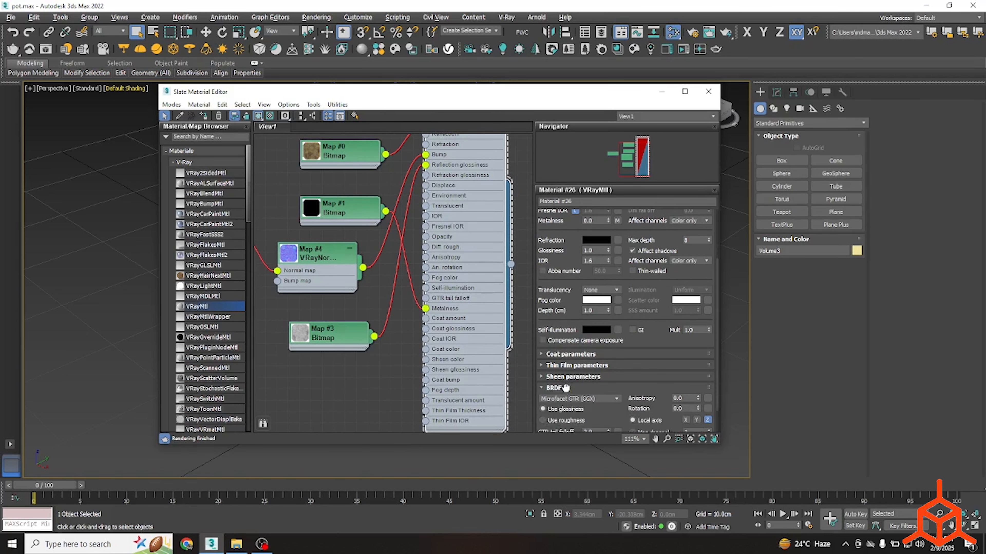
{"action": "left_click", "coordinate": [544, 420]}
{"action": "scroll", "coordinate": [561, 246], "scroll_direction": "up", "scroll_amount": 3}
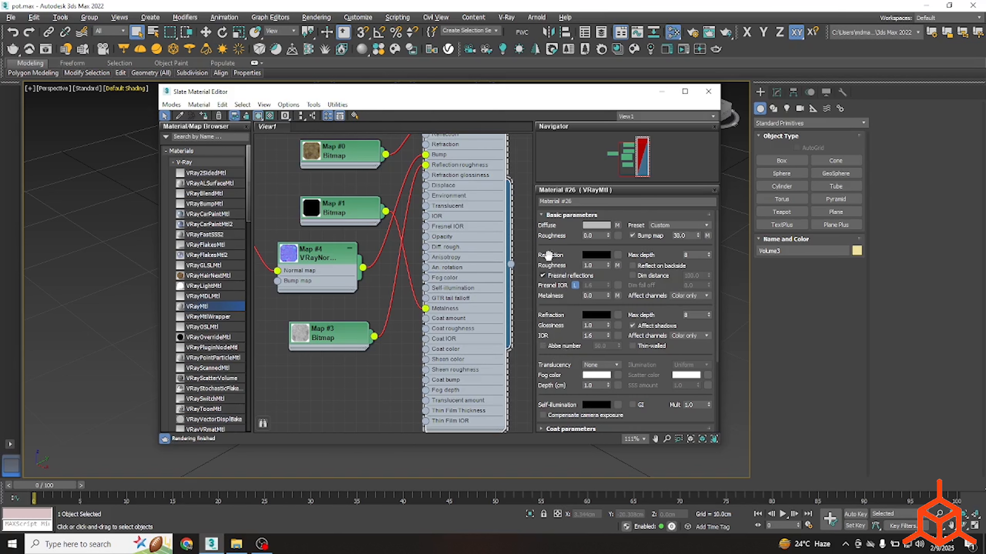
Set the VRayMtl material's Reflection color to pure white.
{"action": "left_click", "coordinate": [596, 255]}
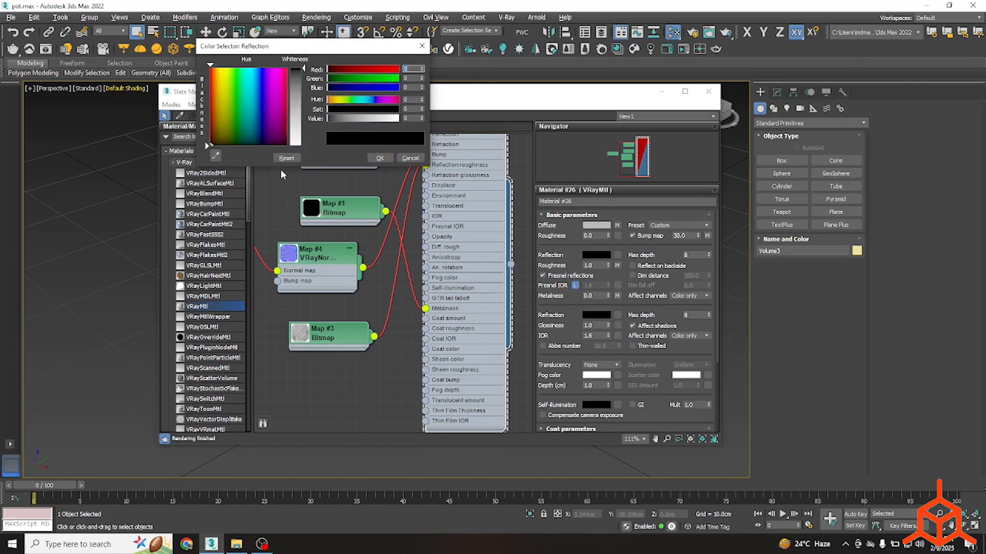
{"action": "left_click", "coordinate": [304, 143]}
{"action": "left_click", "coordinate": [378, 158]}
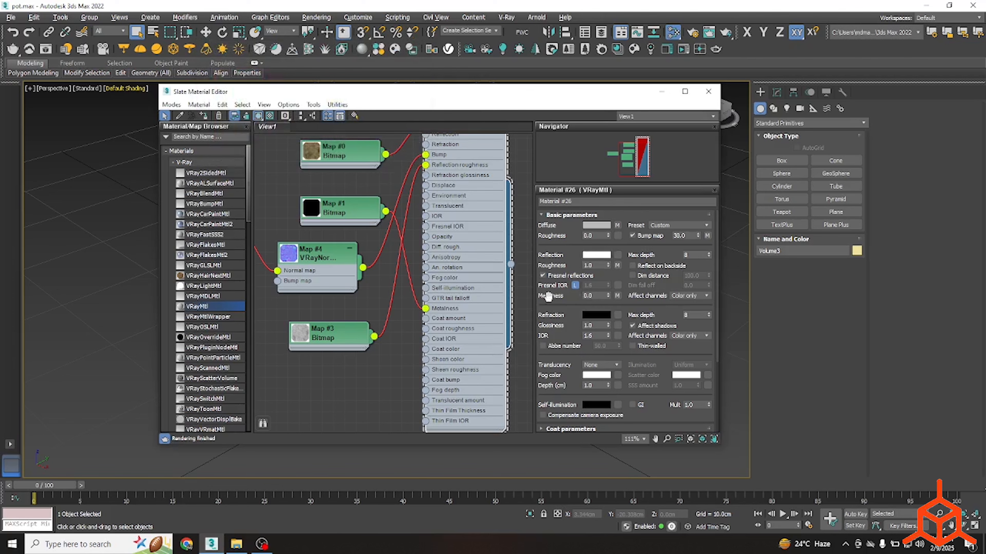
Assign the VRayMtl material to the selected pot and minimize the material editor.
{"action": "scroll", "coordinate": [439, 272], "scroll_direction": "down", "scroll_amount": 3}
{"action": "middle_click_drag", "start_coordinate": [443, 218], "coordinate": [399, 266]}
{"action": "left_click_drag", "start_coordinate": [418, 96], "coordinate": [668, 110]}
{"action": "scroll", "coordinate": [655, 220], "scroll_direction": "down", "scroll_amount": 2}
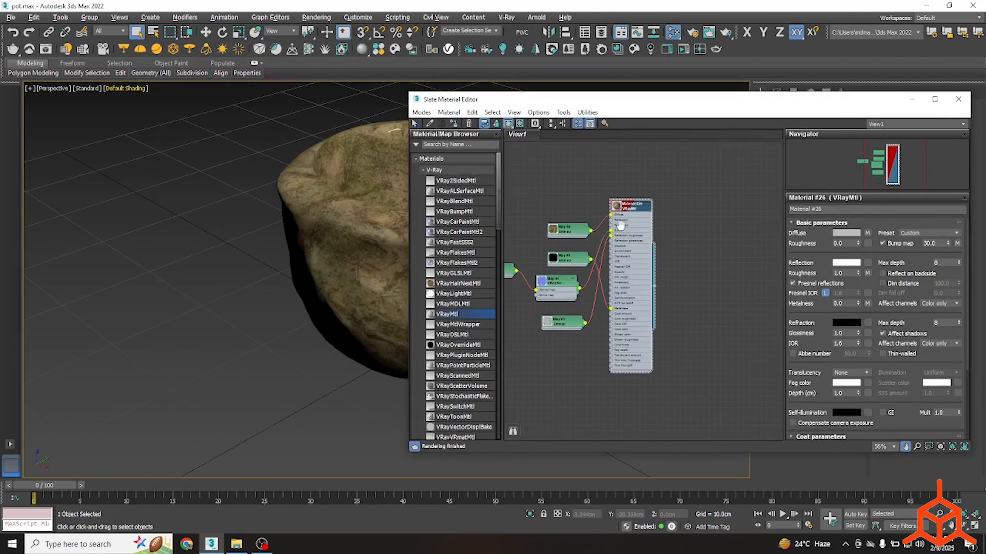
{"action": "right_click", "coordinate": [632, 225]}
{"action": "left_click", "coordinate": [649, 242]}
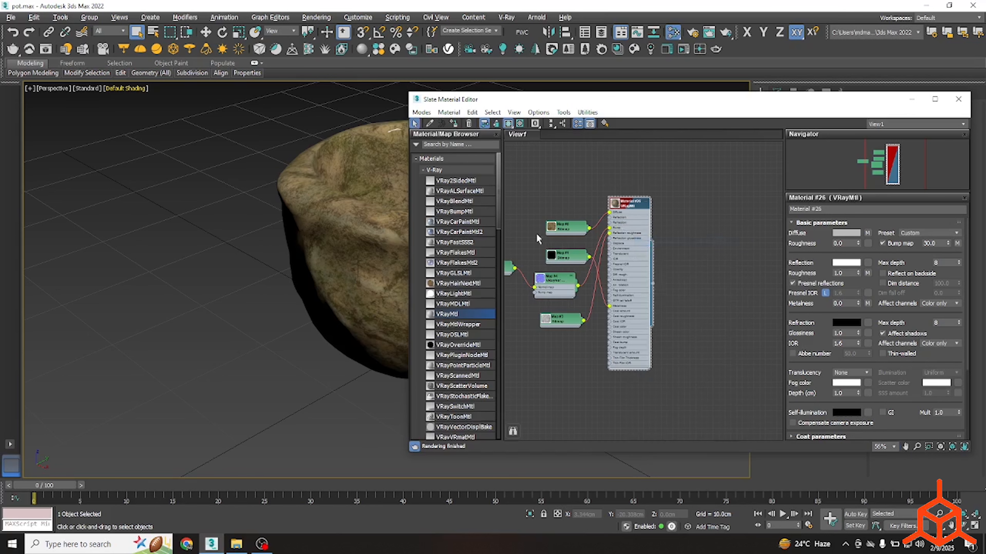
{"action": "scroll", "coordinate": [364, 208], "scroll_direction": "down", "scroll_amount": 3}
{"action": "middle_click_drag", "start_coordinate": [330, 203], "coordinate": [201, 201]}
{"action": "left_click_drag", "start_coordinate": [707, 104], "coordinate": [500, 106]}
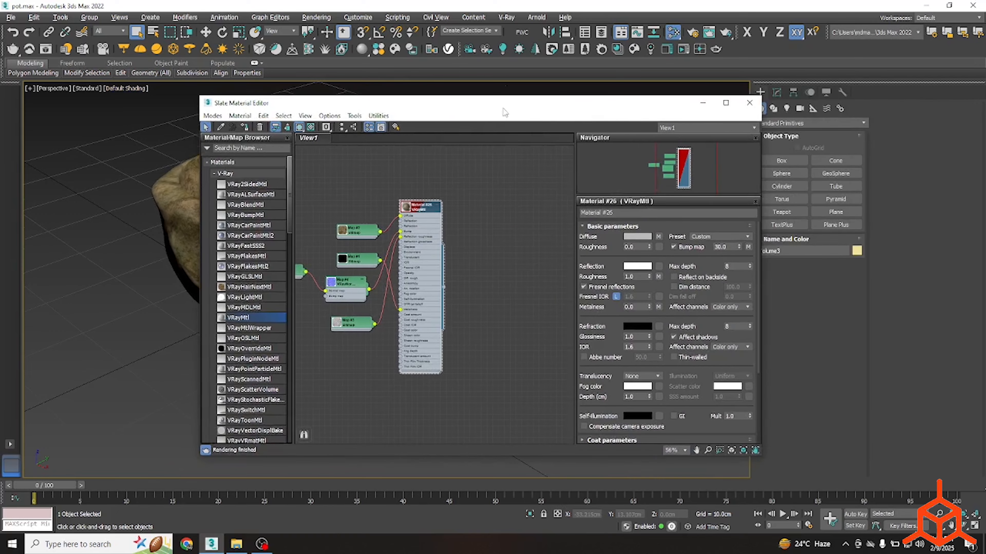
{"action": "left_click", "coordinate": [714, 105]}
{"action": "middle_click_drag", "start_coordinate": [400, 246], "coordinate": [574, 290]}
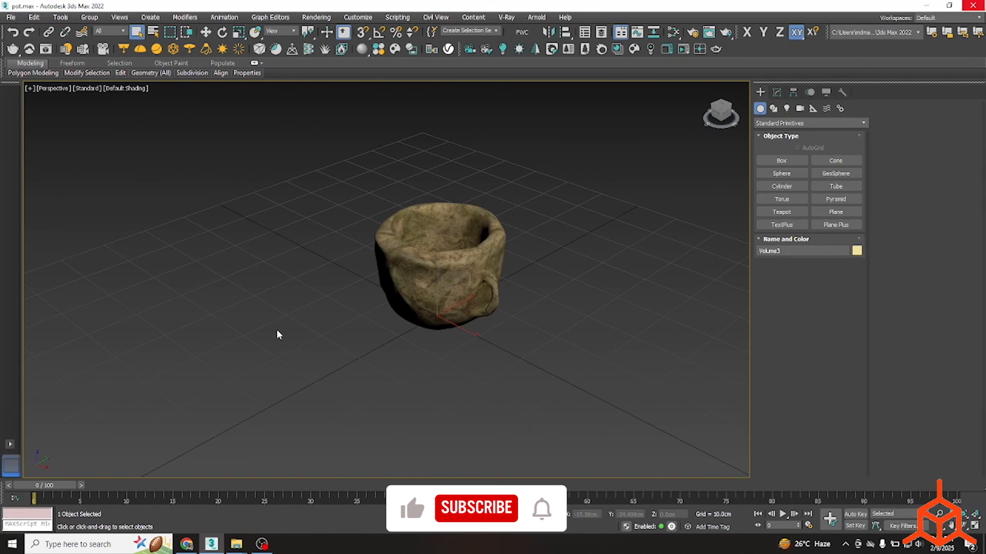
In the top view, create a plane about 60 cm long and 81 cm wide underneath the pot.
{"action": "middle_click_drag", "start_coordinate": [500, 335], "coordinate": [434, 321], "text": "alt"}
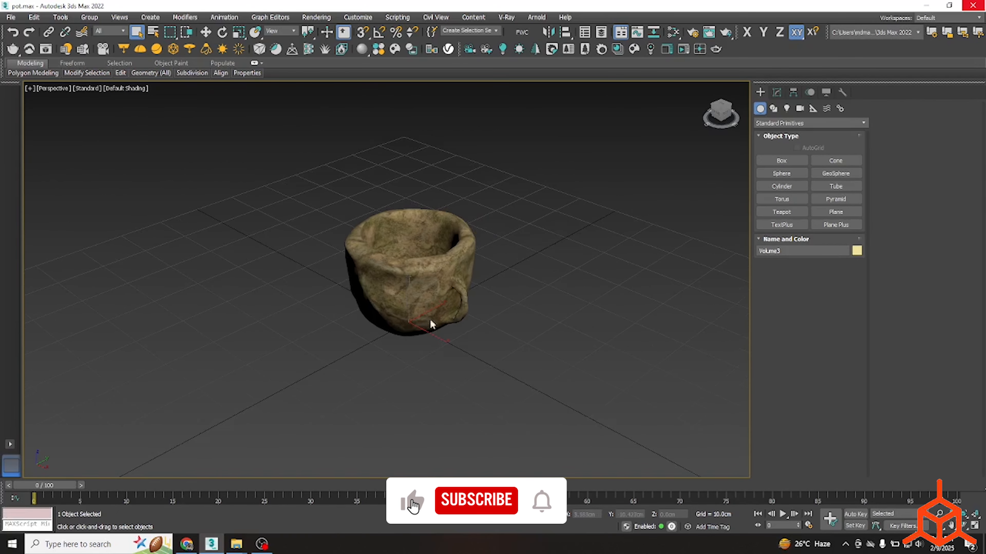
{"action": "key", "text": "t"}
{"action": "scroll", "coordinate": [458, 288], "scroll_direction": "down", "scroll_amount": 2}
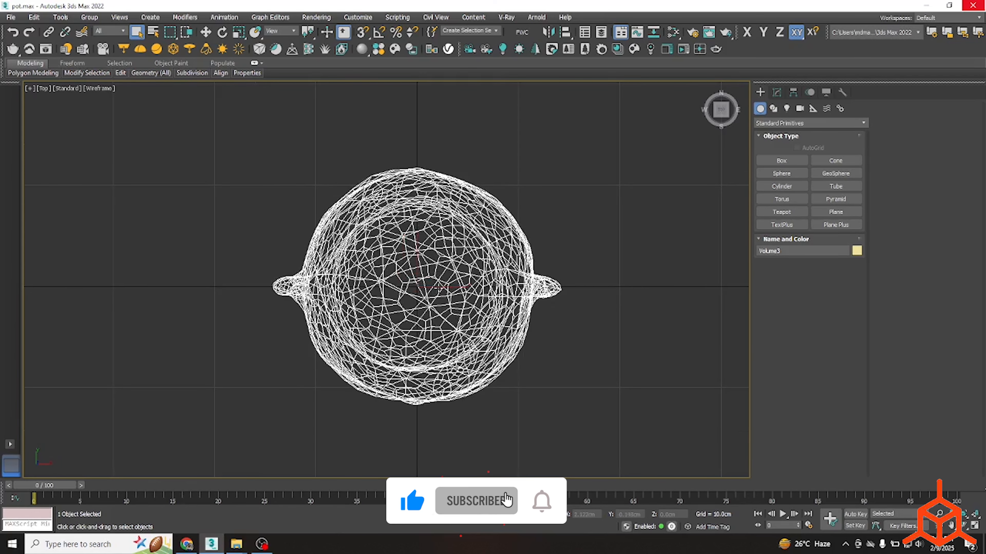
{"action": "middle_click_drag", "start_coordinate": [459, 288], "coordinate": [427, 274]}
{"action": "key", "text": "w"}
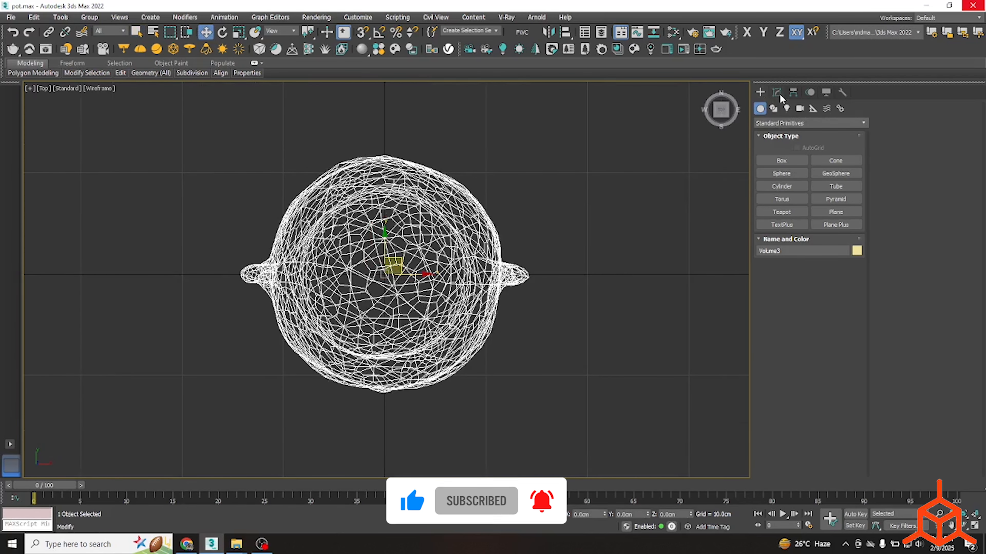
{"action": "left_click", "coordinate": [828, 214]}
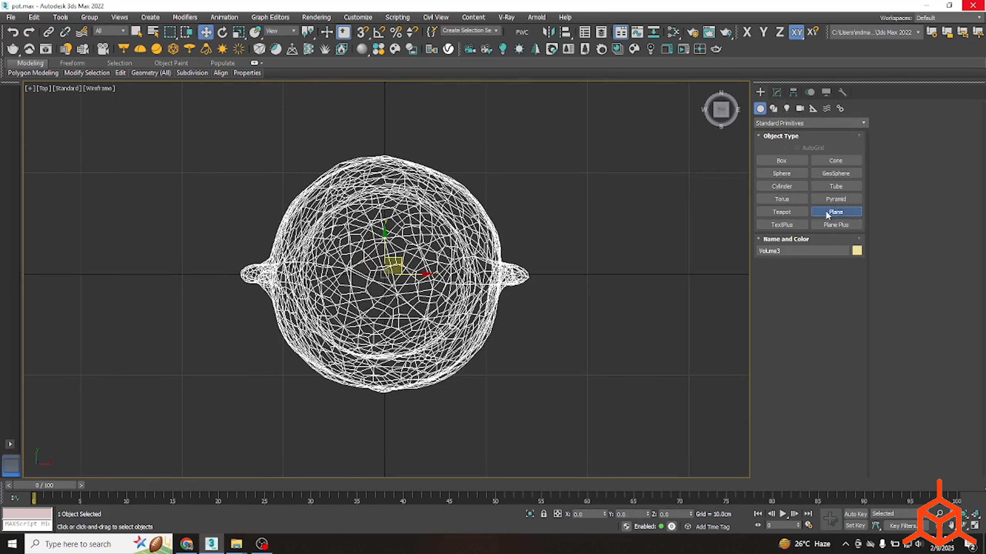
{"action": "scroll", "coordinate": [396, 273], "scroll_direction": "down", "scroll_amount": 3}
{"action": "left_click_drag", "start_coordinate": [310, 354], "coordinate": [573, 158]}
{"action": "key", "text": "w"}
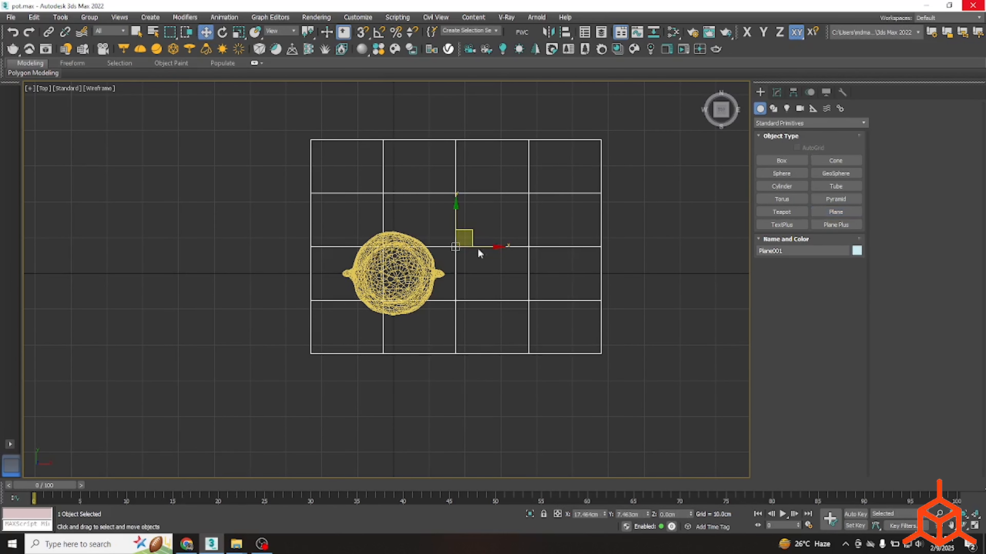
{"action": "middle_click_drag", "start_coordinate": [447, 264], "coordinate": [422, 261]}
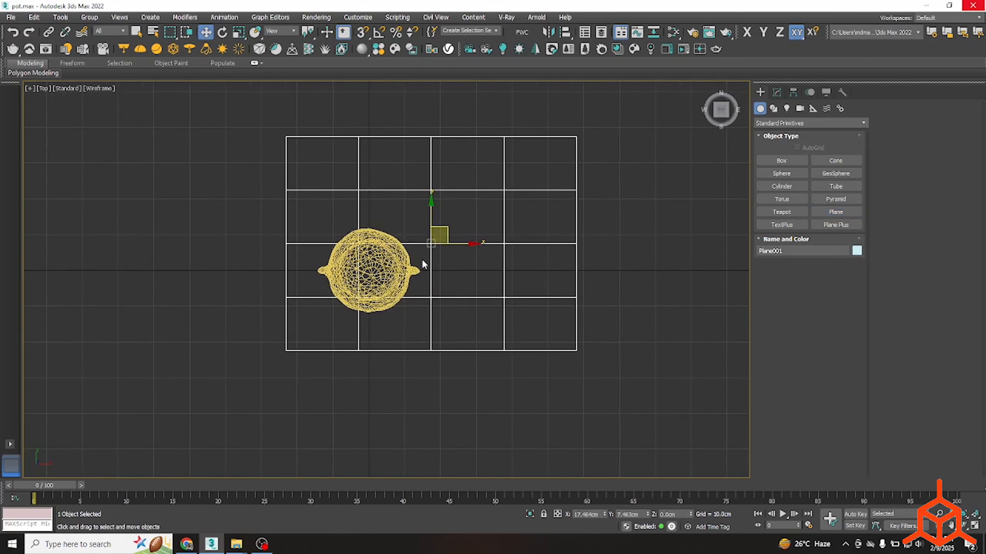
Split the workspace into two side-by-side viewports and show a perspective view of the pot and plane beside the top view.
{"action": "left_click", "coordinate": [14, 446]}
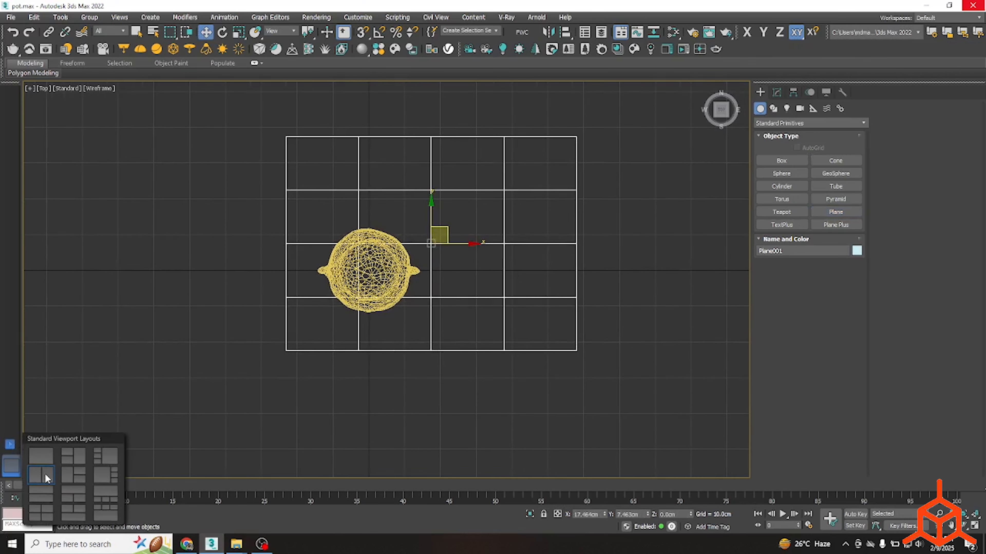
{"action": "left_click", "coordinate": [45, 473]}
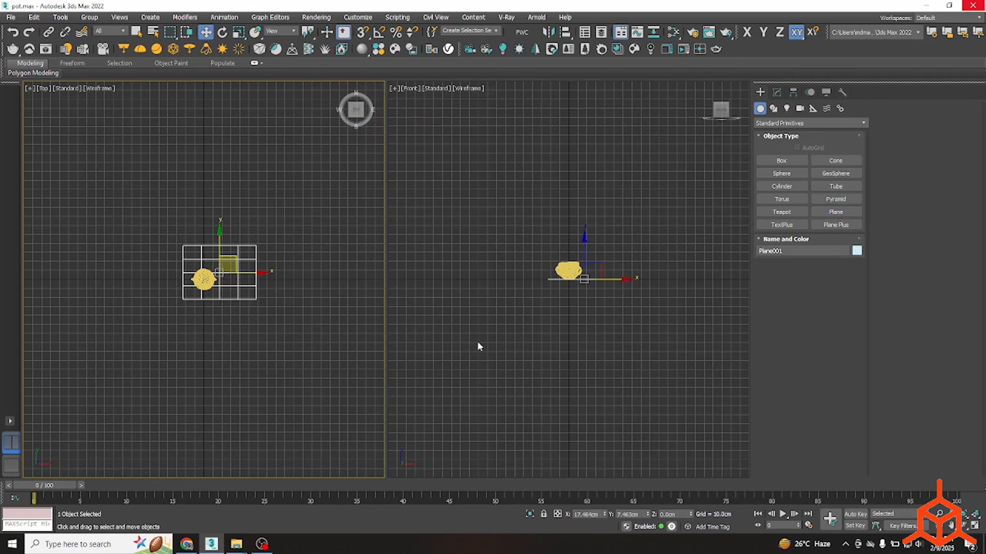
{"action": "left_click", "coordinate": [477, 343]}
{"action": "key", "text": "p"}
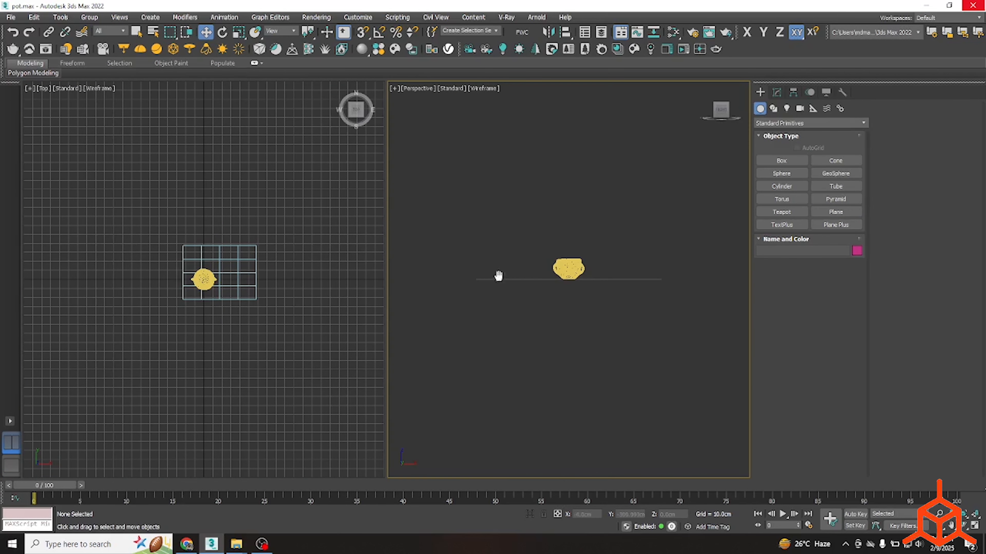
{"action": "middle_click_drag", "start_coordinate": [498, 275], "coordinate": [482, 328]}
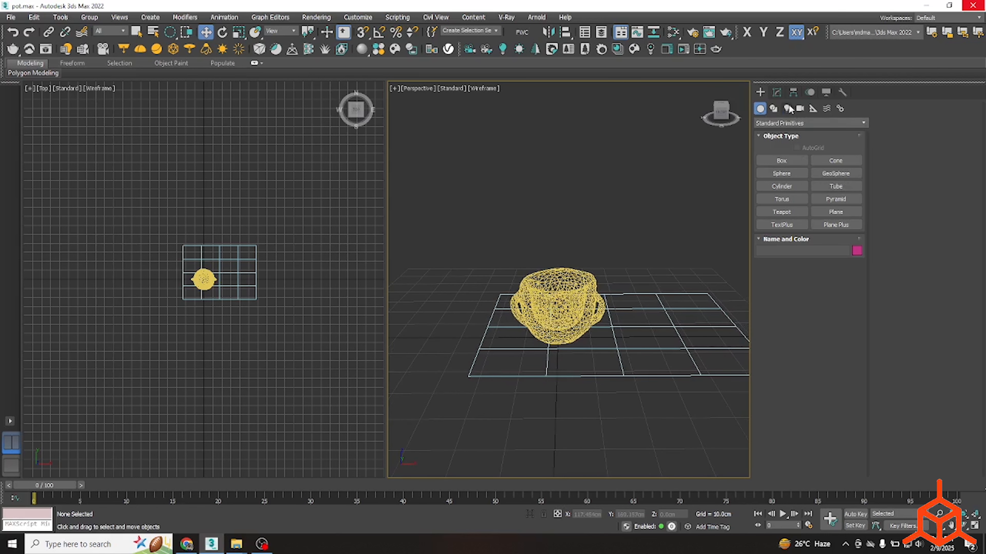
Create a Physical camera in front of the pot in the top view and look through it in the second viewport.
{"action": "left_click", "coordinate": [799, 109]}
{"action": "left_click", "coordinate": [781, 160]}
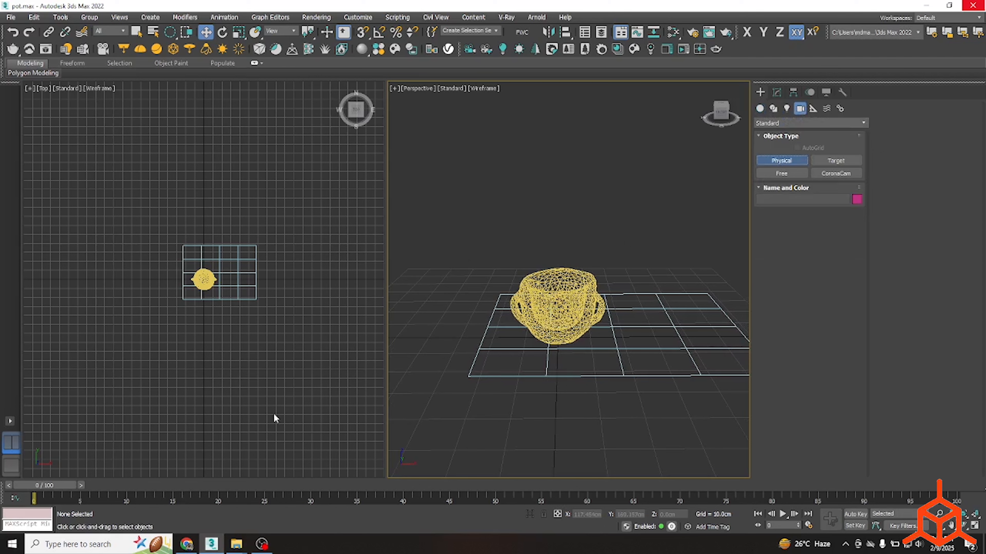
{"action": "left_click_drag", "start_coordinate": [194, 424], "coordinate": [192, 319]}
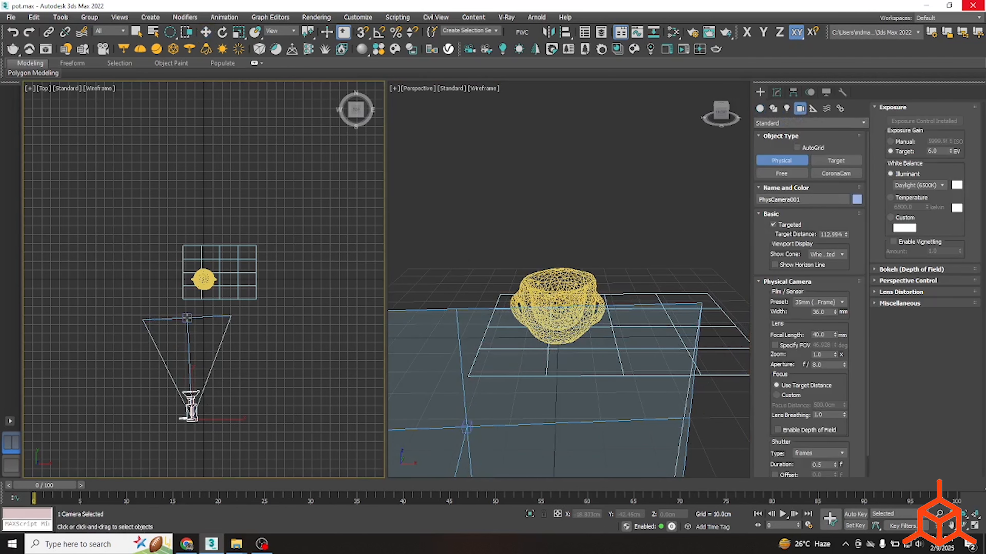
{"action": "right_click", "coordinate": [326, 352]}
{"action": "left_click", "coordinate": [486, 351]}
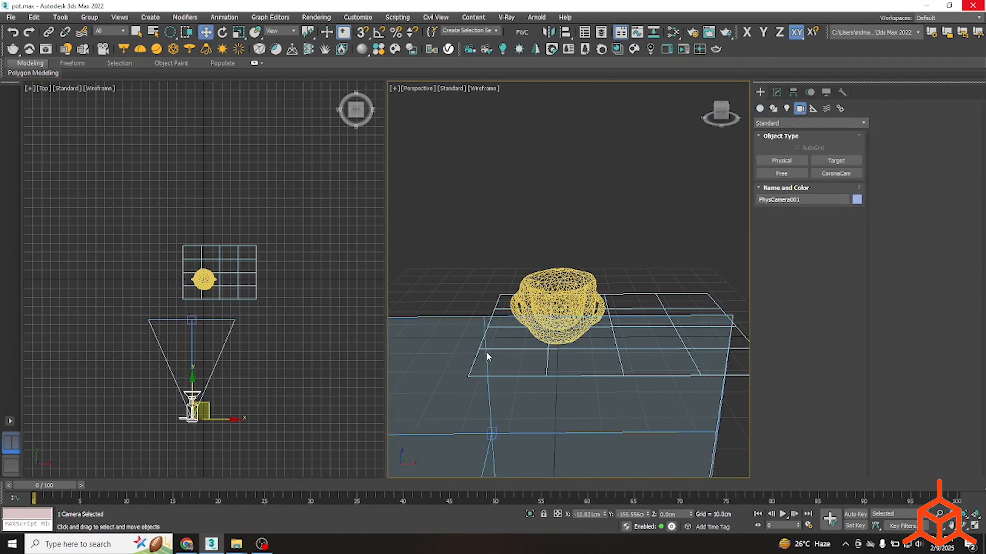
{"action": "key", "text": "c"}
{"action": "mouse_move", "coordinate": [537, 330]}
{"action": "middle_mouse_down"}
{"action": "mouse_move", "coordinate": [539, 311]}
{"action": "mouse_move", "coordinate": [521, 368]}
{"action": "mouse_move", "coordinate": [543, 349]}
{"action": "mouse_move", "coordinate": [543, 334]}
{"action": "middle_mouse_up"}
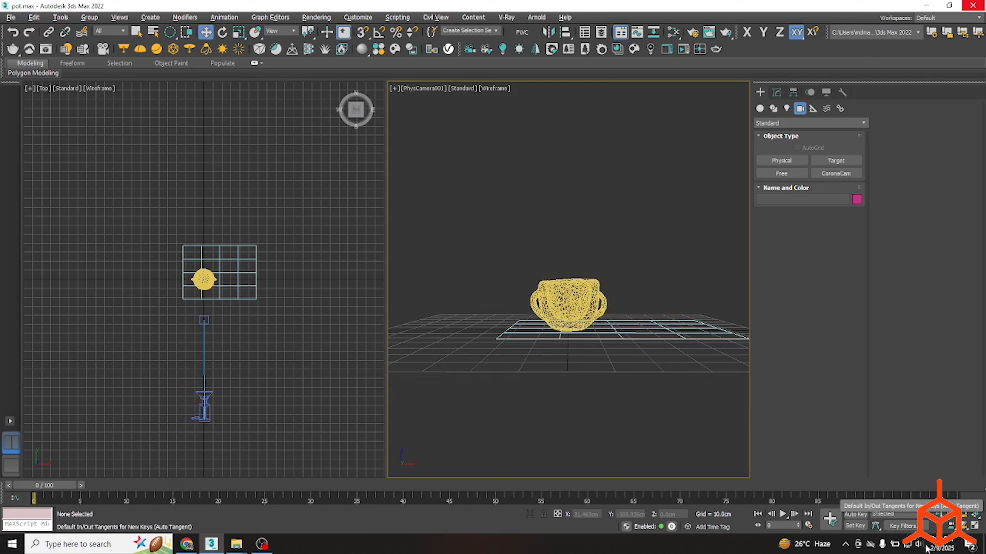
Dolly the camera closer to the pot and orbit it to look slightly down from above, with the camera view shaded.
{"action": "left_click", "coordinate": [939, 513]}
{"action": "left_click_drag", "start_coordinate": [572, 357], "coordinate": [563, 327]}
{"action": "right_click", "coordinate": [620, 389]}
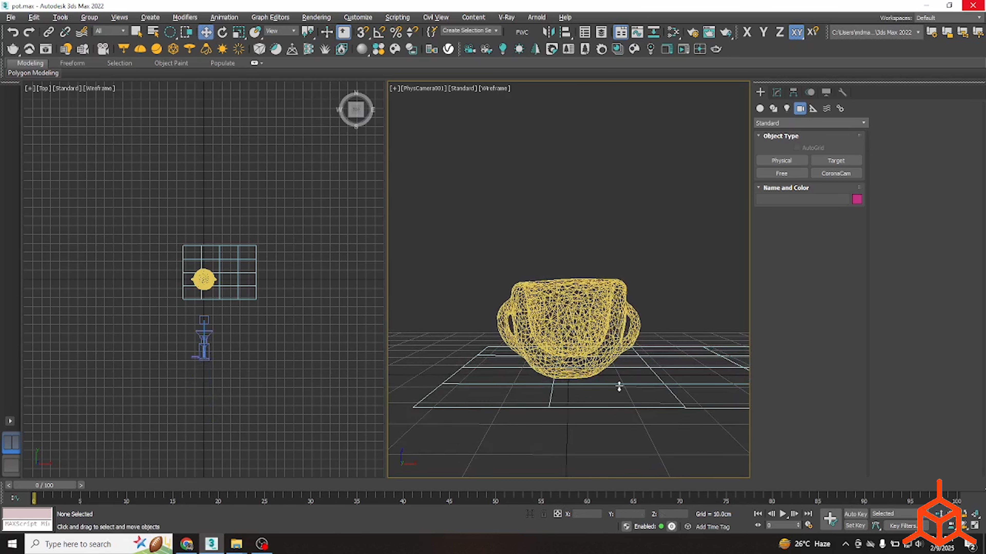
{"action": "key", "text": "F3"}
{"action": "key", "text": "F4"}
{"action": "key", "text": "F4"}
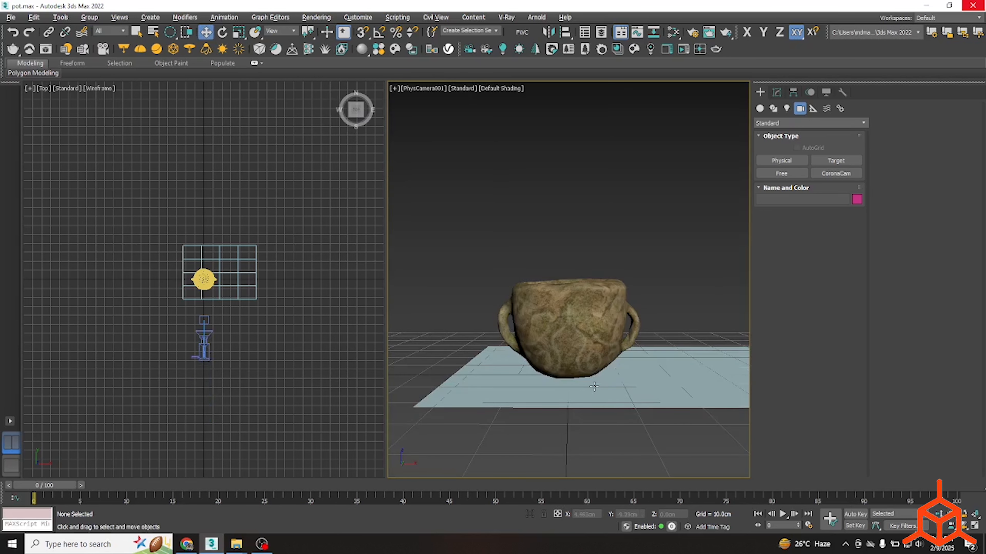
{"action": "key", "text": "ctrl+r"}
{"action": "left_click_drag", "start_coordinate": [561, 384], "coordinate": [528, 311]}
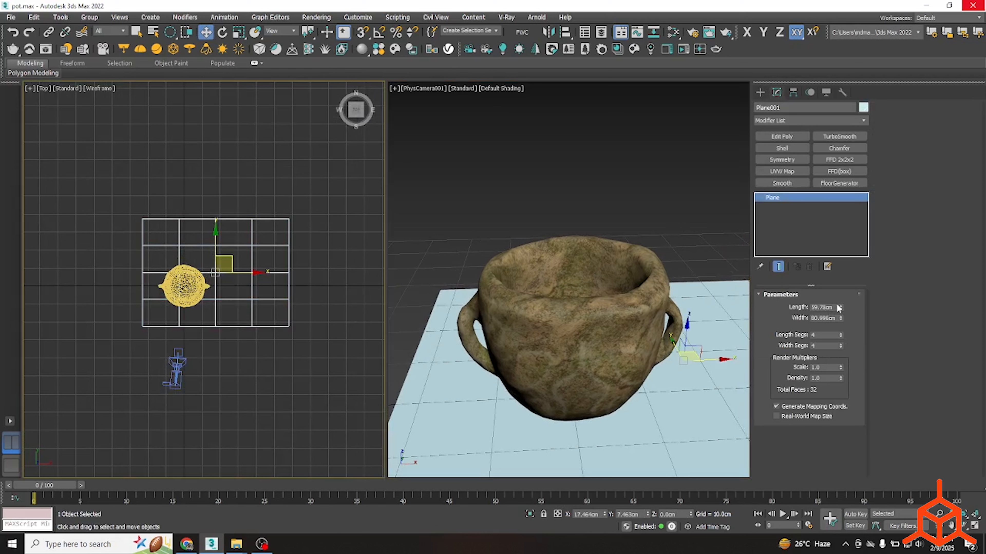
Set the plane's length and width to 500 cm and its length and width segments to 1.
{"action": "double_click", "coordinate": [836, 307]}
{"action": "type", "text": "500"}
{"action": "key", "text": "Return"}
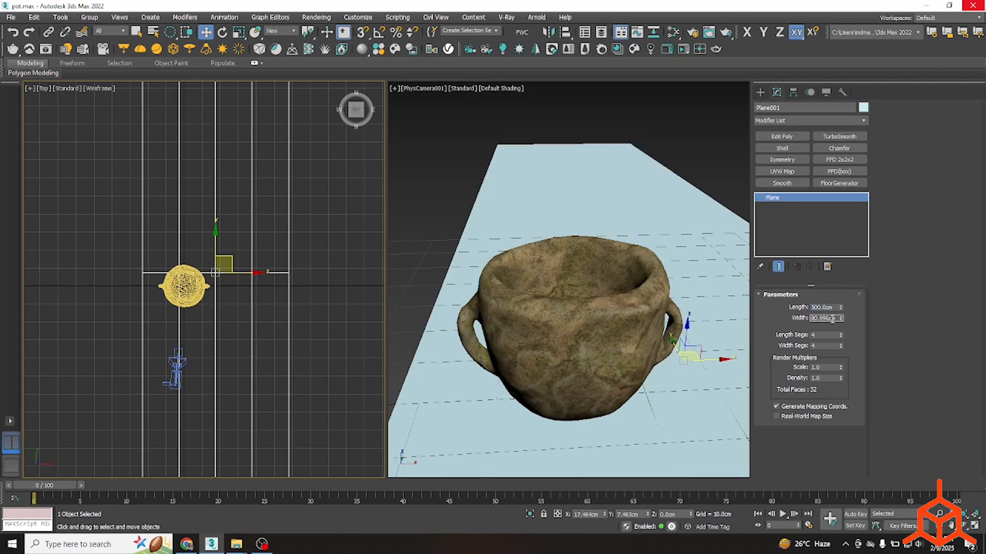
{"action": "type", "text": "500"}
{"action": "key", "text": "Return"}
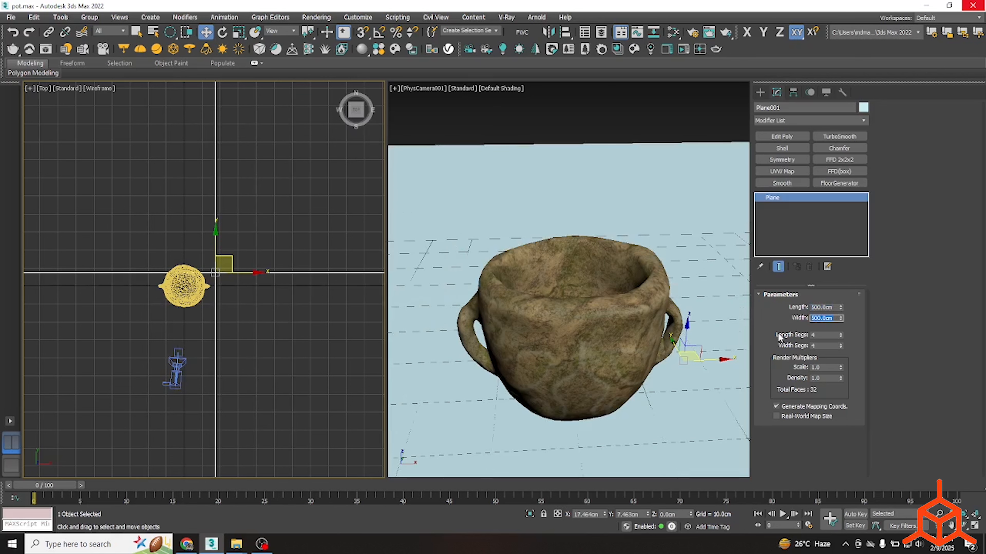
{"action": "right_click", "coordinate": [840, 335]}
{"action": "right_click", "coordinate": [839, 345]}
{"action": "scroll", "coordinate": [207, 261], "scroll_direction": "down", "scroll_amount": 5}
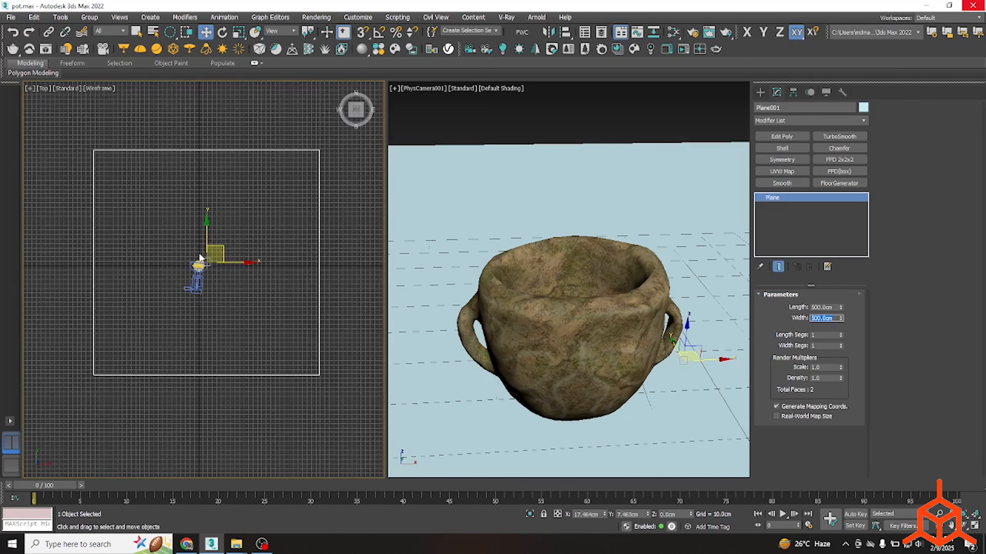
{"action": "middle_click_drag", "start_coordinate": [220, 225], "coordinate": [217, 251]}
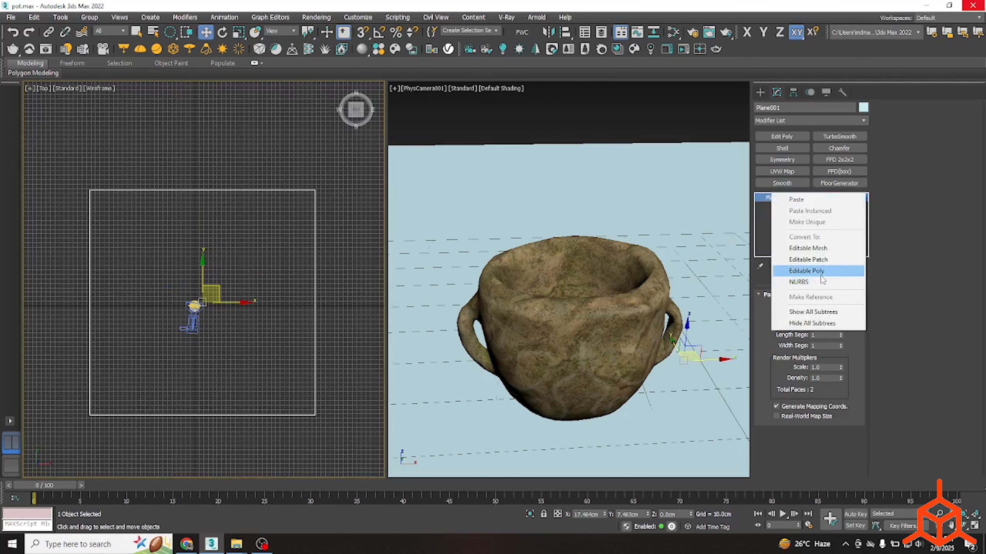
Convert the plane to Editable Poly and extend its far edge upward into a backdrop wall behind the pot.
{"action": "left_click", "coordinate": [807, 270]}
{"action": "key", "text": "2"}
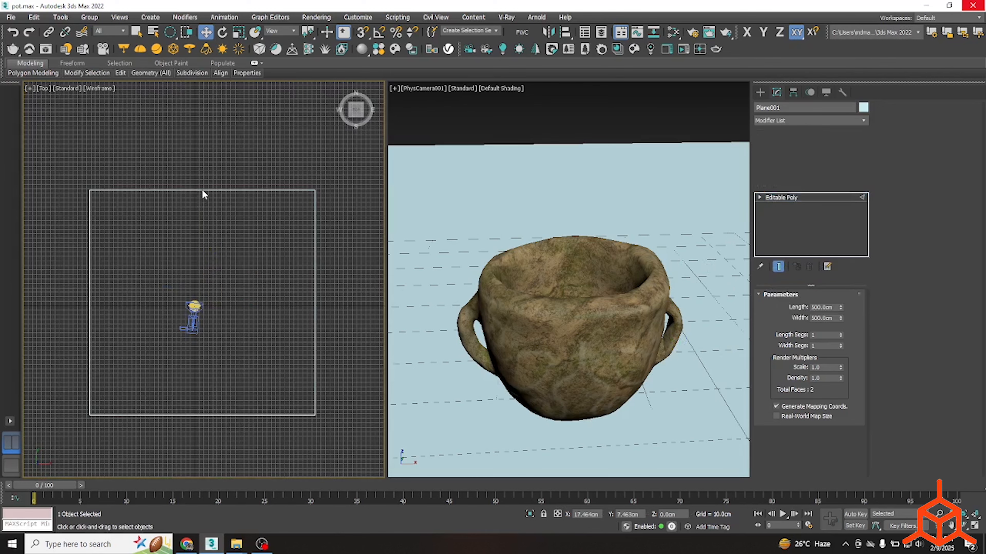
{"action": "left_click", "coordinate": [202, 190]}
{"action": "middle_click_drag", "start_coordinate": [195, 208], "coordinate": [184, 254], "text": "alt"}
{"action": "left_click_drag", "start_coordinate": [230, 252], "coordinate": [253, 133]}
{"action": "middle_click_drag", "start_coordinate": [169, 254], "coordinate": [236, 281], "text": "alt"}
{"action": "middle_click_drag", "start_coordinate": [114, 301], "coordinate": [244, 254]}
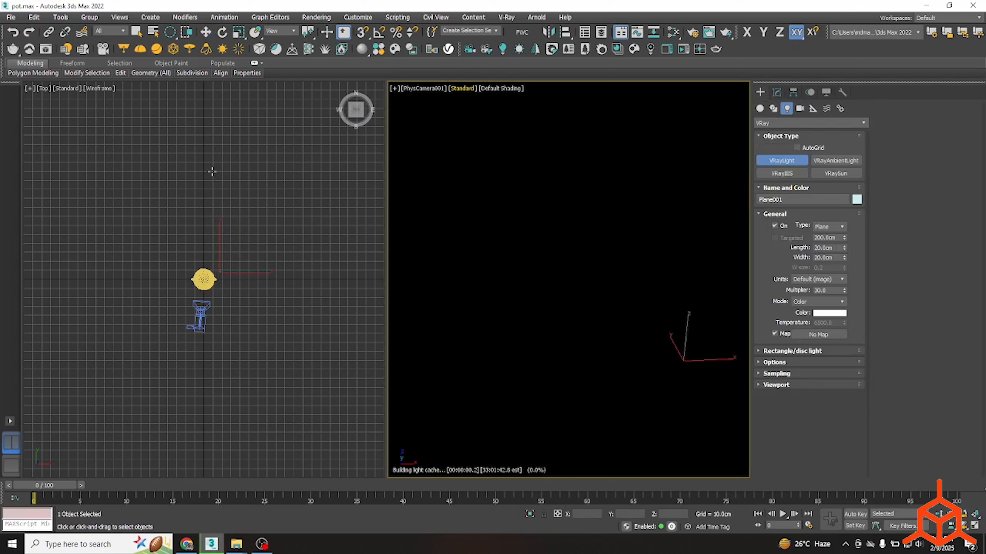
Create a plane-type VRayLight about 57 by 43 cm over the pot and raise it well above the pot in the right view.
{"action": "left_click_drag", "start_coordinate": [236, 300], "coordinate": [184, 258]}
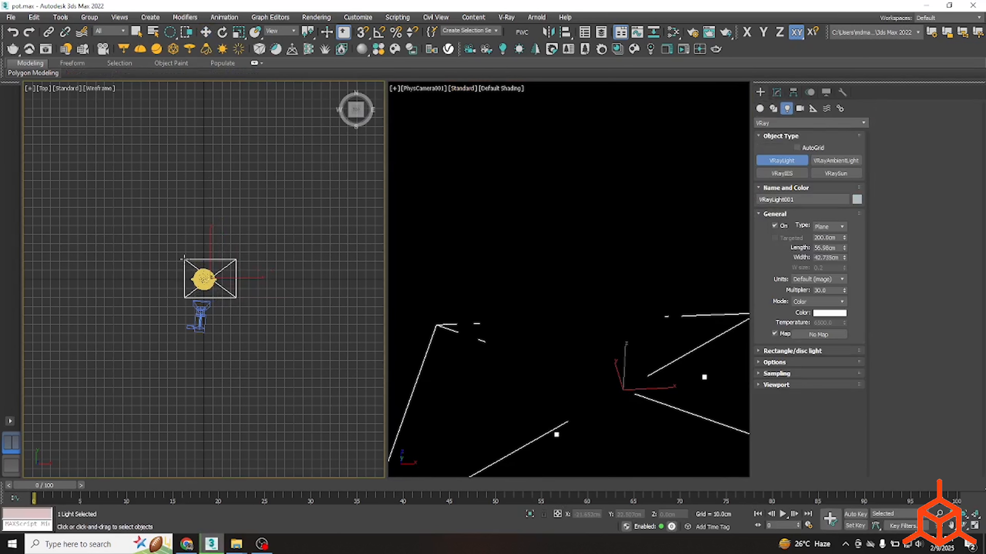
{"action": "key", "text": "w"}
{"action": "middle_click_drag", "start_coordinate": [163, 241], "coordinate": [147, 210], "text": "alt"}
{"action": "left_click", "coordinate": [356, 112]}
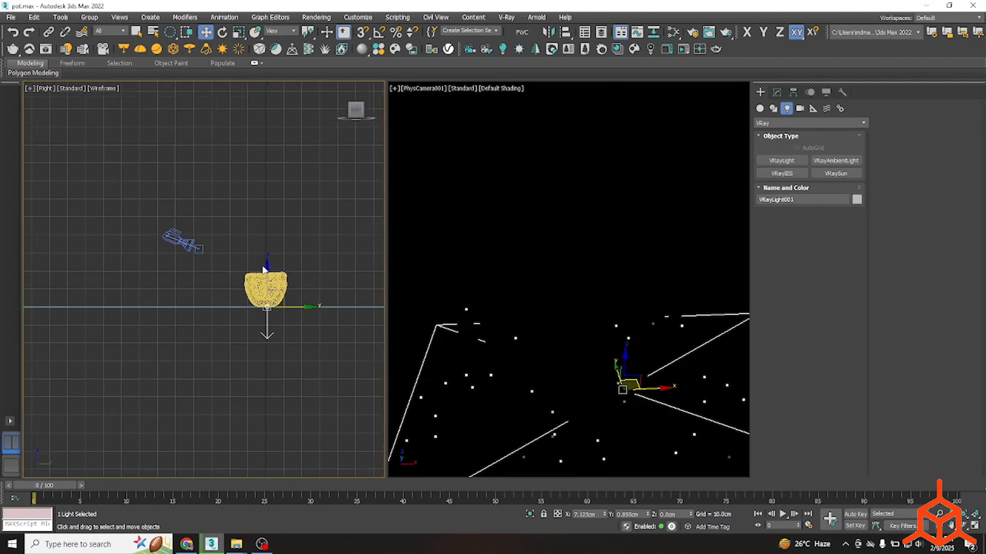
{"action": "left_click_drag", "start_coordinate": [267, 297], "coordinate": [297, 166]}
Move the VRayLight to just above the camera and tilt it about 43° toward the pot.
{"action": "key", "text": "e"}
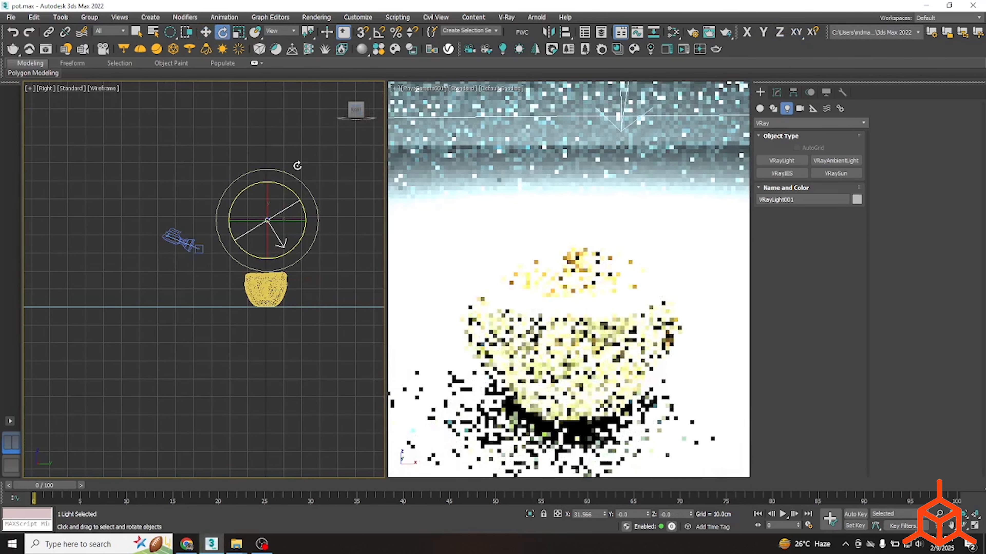
{"action": "key", "text": "w"}
{"action": "left_click_drag", "start_coordinate": [277, 199], "coordinate": [192, 186]}
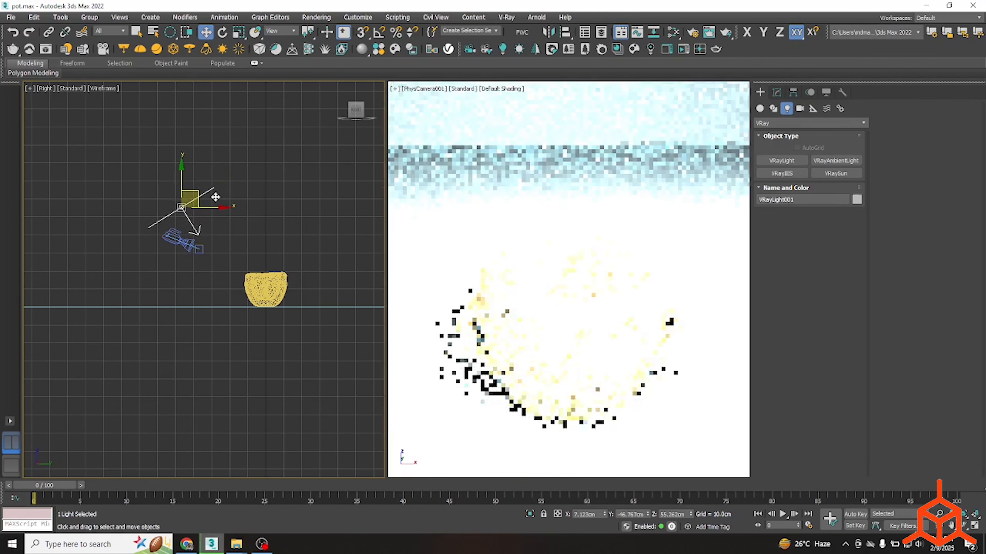
{"action": "key", "text": "e"}
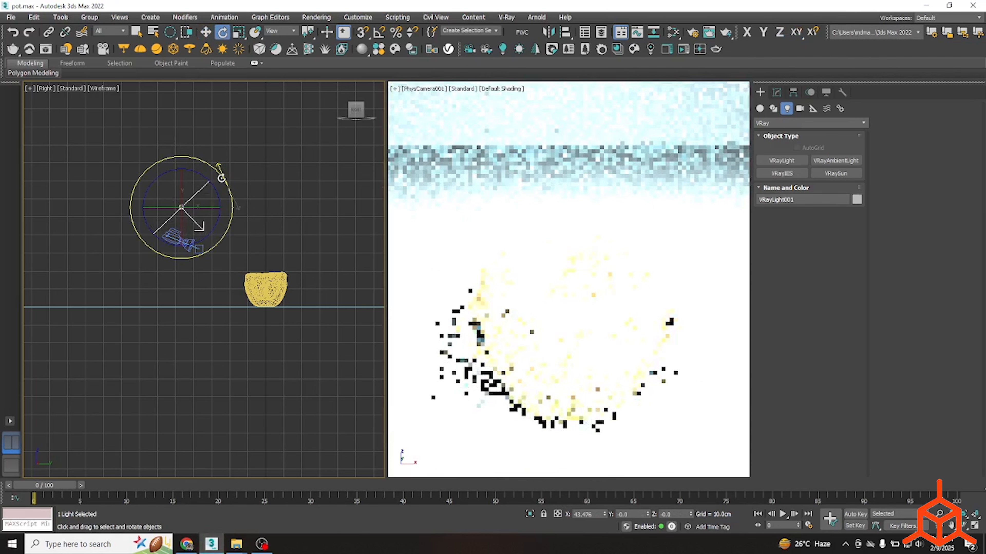
{"action": "key", "text": "w"}
{"action": "left_click", "coordinate": [776, 94]}
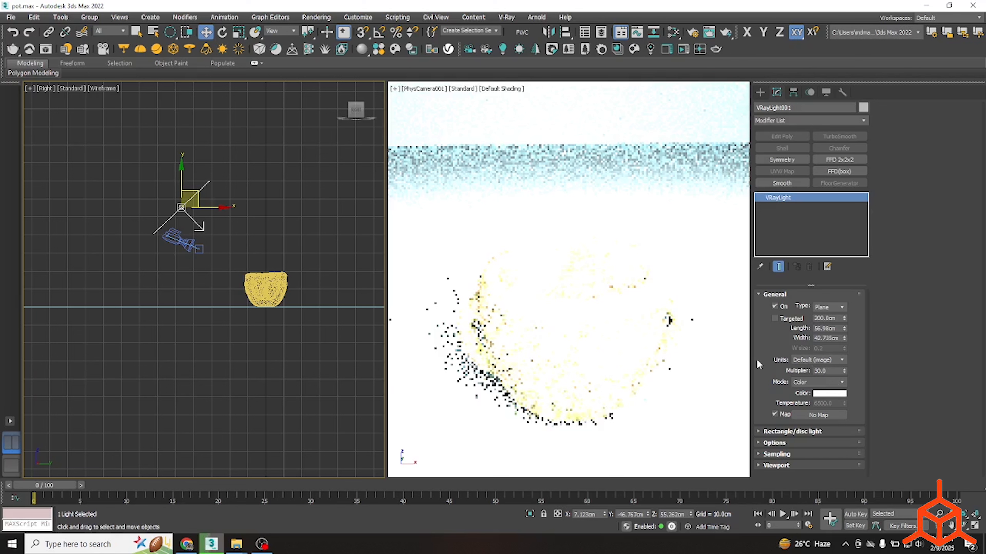
Set the VRayLight's multiplier to 10 and apply it in the live camera render.
{"action": "double_click", "coordinate": [829, 371]}
{"action": "type", "text": "10"}
{"action": "key", "text": "Return"}
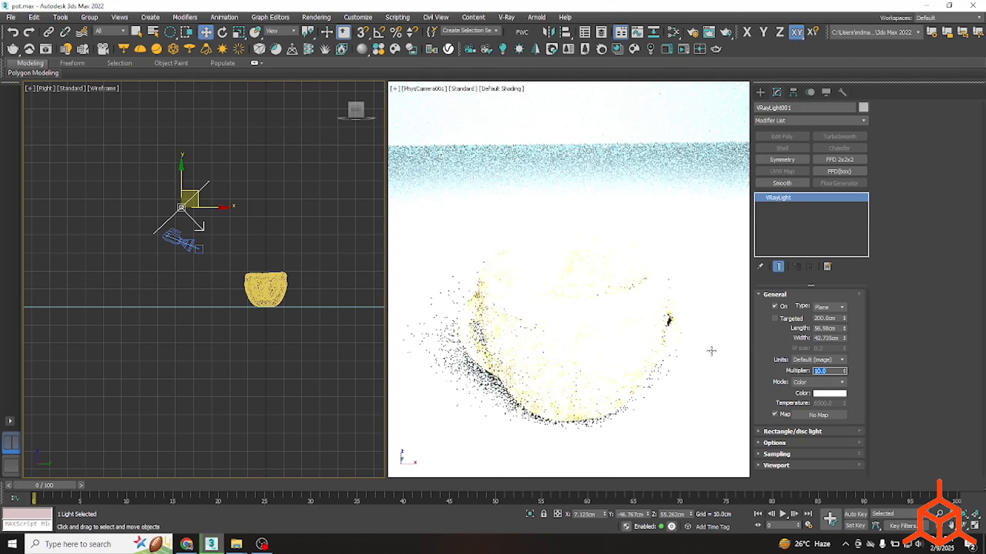
{"action": "left_click", "coordinate": [600, 348]}
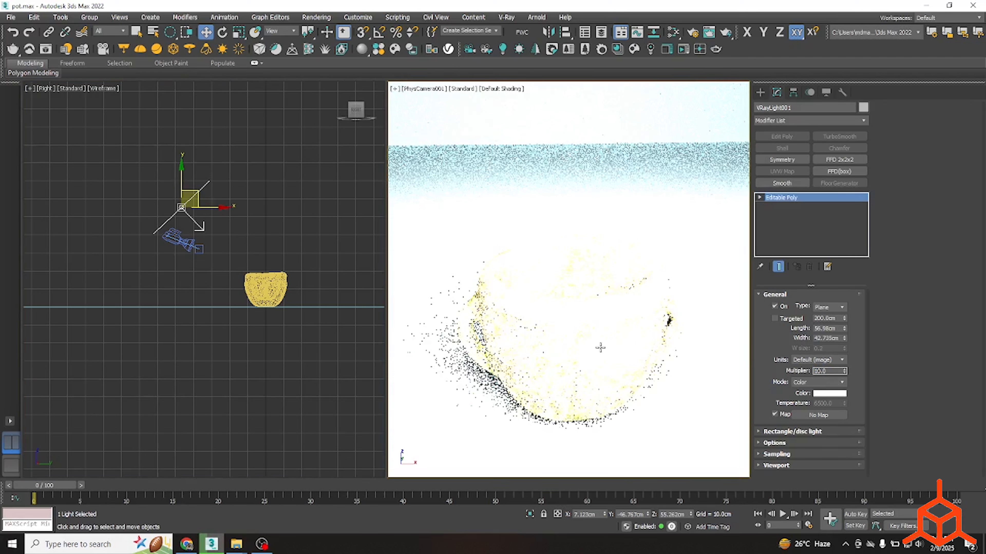
{"action": "left_click", "coordinate": [550, 227]}
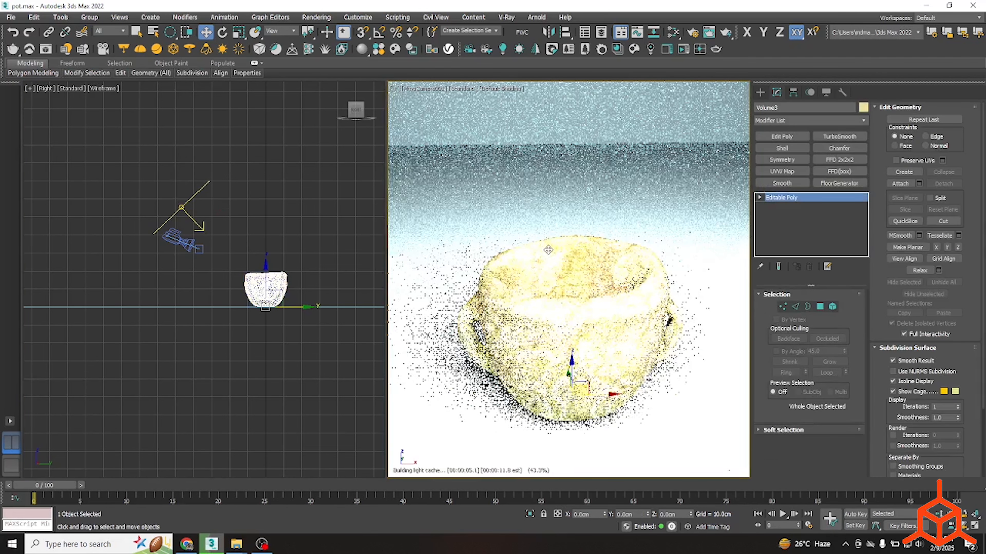
Reselect the VRayLight and set its multiplier to 5.
{"action": "left_click", "coordinate": [200, 205]}
{"action": "left_click", "coordinate": [185, 209]}
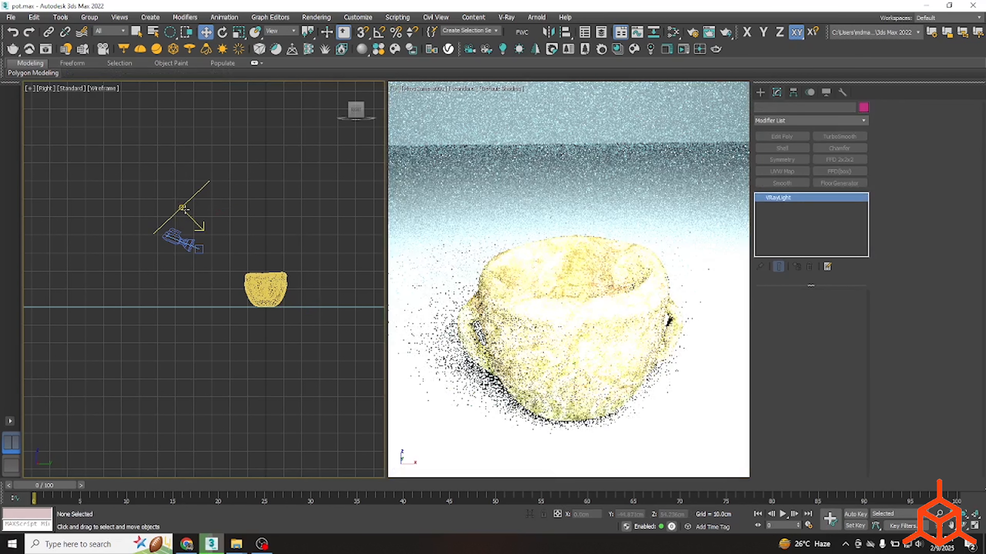
{"action": "left_click", "coordinate": [828, 371]}
{"action": "type", "text": "5"}
{"action": "key", "text": "Return"}
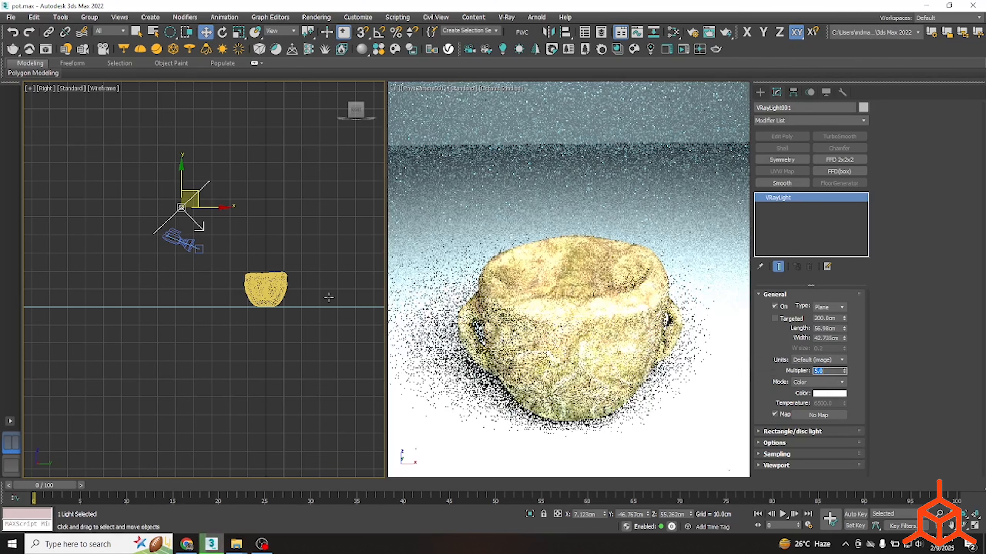
Select the backdrop plane and add a new VRayMtl to the material graph below the pot's bitmap nodes.
{"action": "left_click", "coordinate": [326, 285]}
{"action": "middle_click_drag", "start_coordinate": [325, 282], "coordinate": [259, 312]}
{"action": "left_click", "coordinate": [301, 176]}
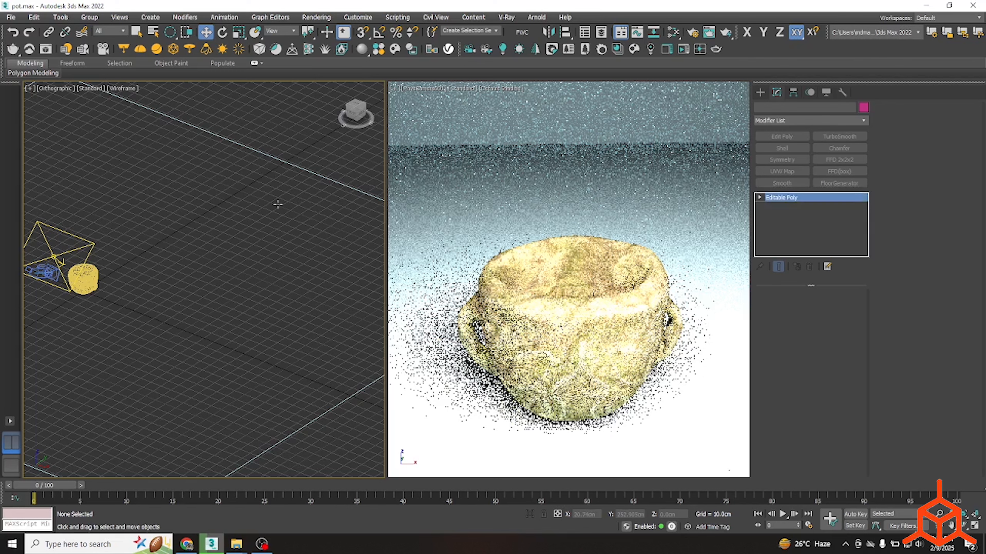
{"action": "scroll", "coordinate": [270, 249], "scroll_direction": "down", "scroll_amount": 5}
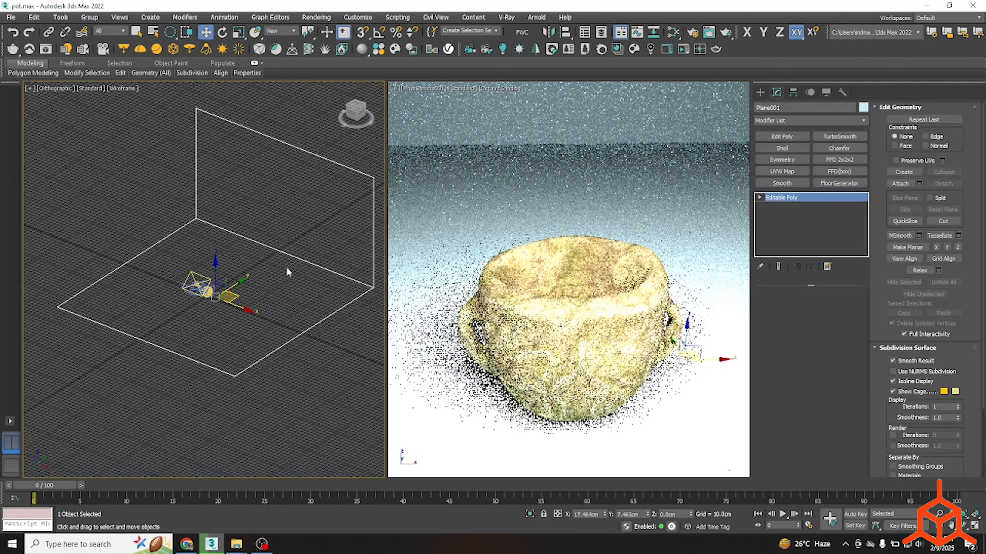
{"action": "left_click", "coordinate": [674, 34]}
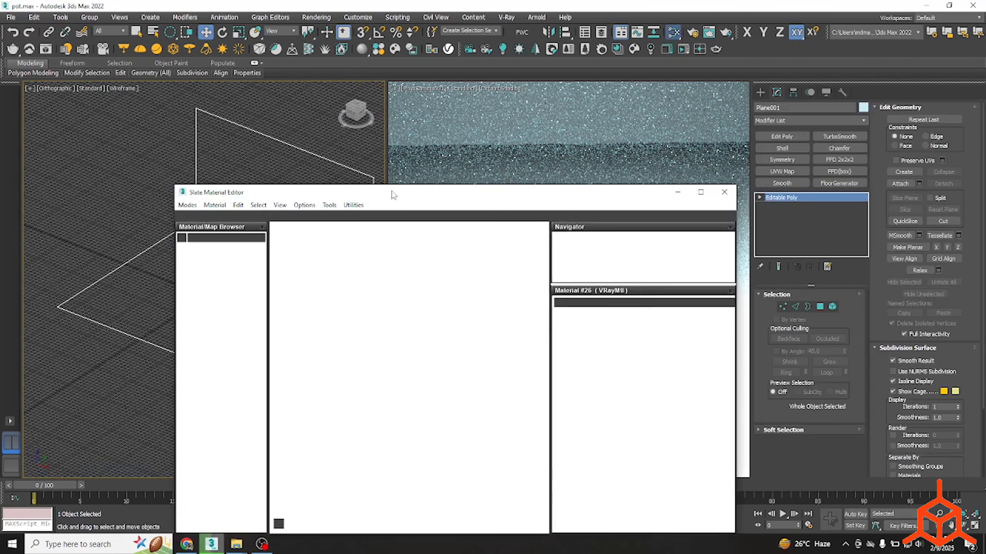
{"action": "left_click_drag", "start_coordinate": [397, 189], "coordinate": [547, 83]}
{"action": "middle_click_drag", "start_coordinate": [579, 247], "coordinate": [436, 235]}
{"action": "scroll", "coordinate": [638, 210], "scroll_direction": "up", "scroll_amount": 3}
{"action": "scroll", "coordinate": [638, 211], "scroll_direction": "down", "scroll_amount": 5}
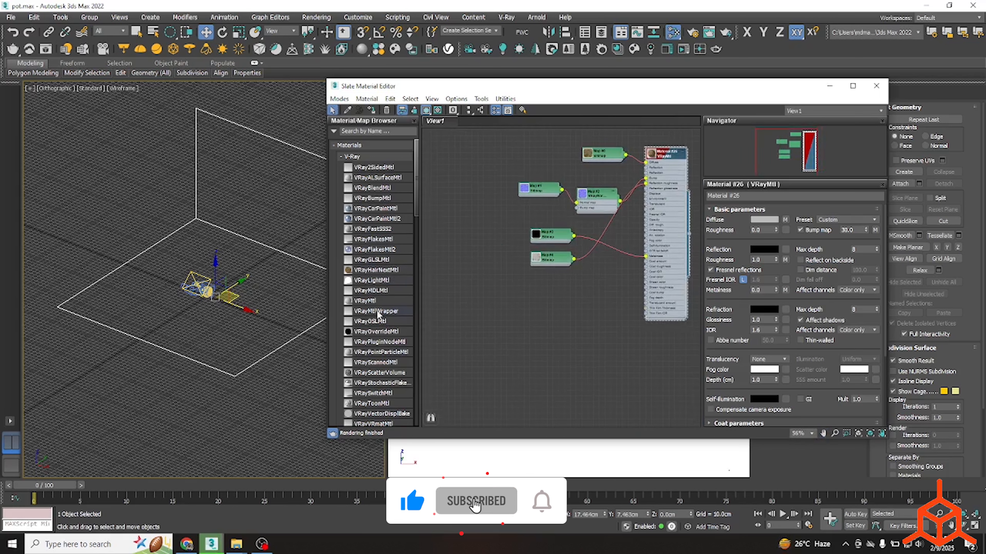
{"action": "left_click_drag", "start_coordinate": [366, 301], "coordinate": [518, 298]}
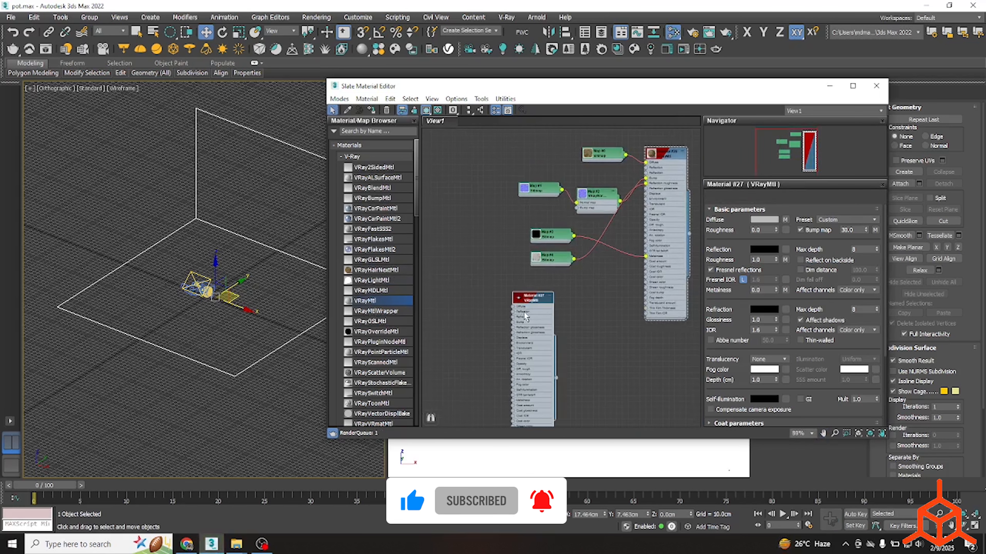
Name the new VRayMtl "floor" and assign it to the selected backdrop plane.
{"action": "scroll", "coordinate": [525, 317], "scroll_direction": "up", "scroll_amount": 4}
{"action": "type", "text": "floor"}
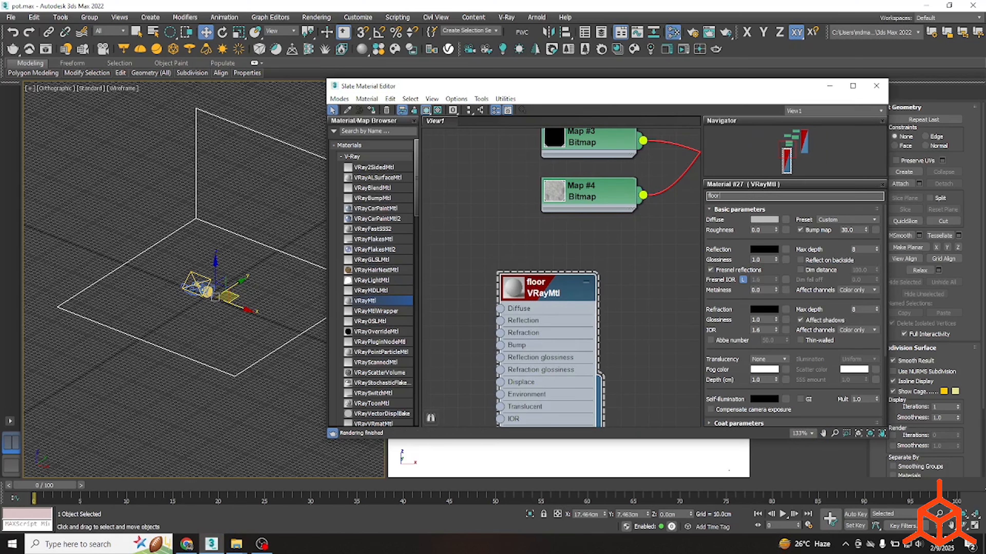
{"action": "key", "text": "Return"}
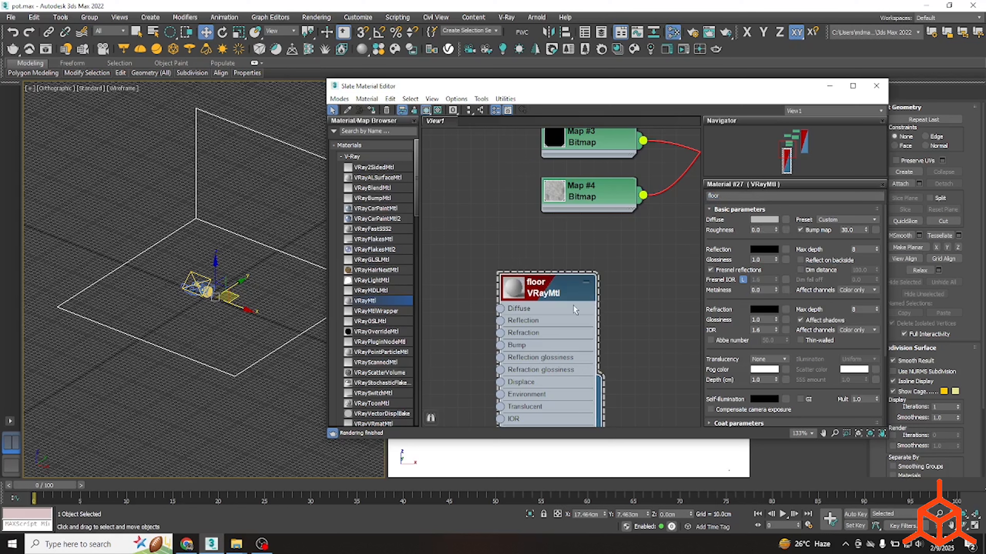
{"action": "right_click", "coordinate": [527, 299]}
{"action": "left_click", "coordinate": [563, 44]}
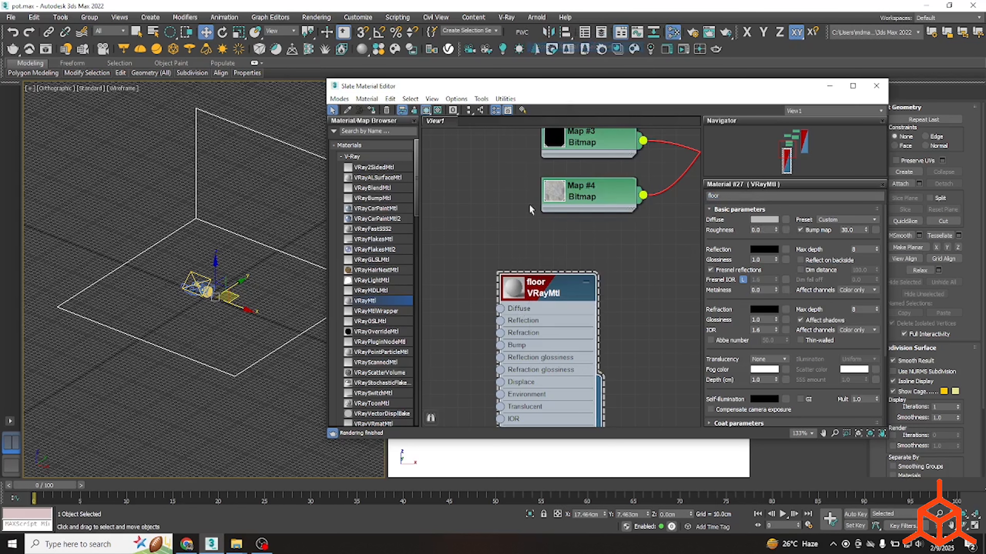
Set the floor material's reflection glossiness to 0.55 and its diffuse colour to a light grey of about 156, then leave the material editor.
{"action": "scroll", "coordinate": [520, 299], "scroll_direction": "up", "scroll_amount": 1}
{"action": "scroll", "coordinate": [598, 300], "scroll_direction": "up", "scroll_amount": 1}
{"action": "left_click", "coordinate": [763, 260]}
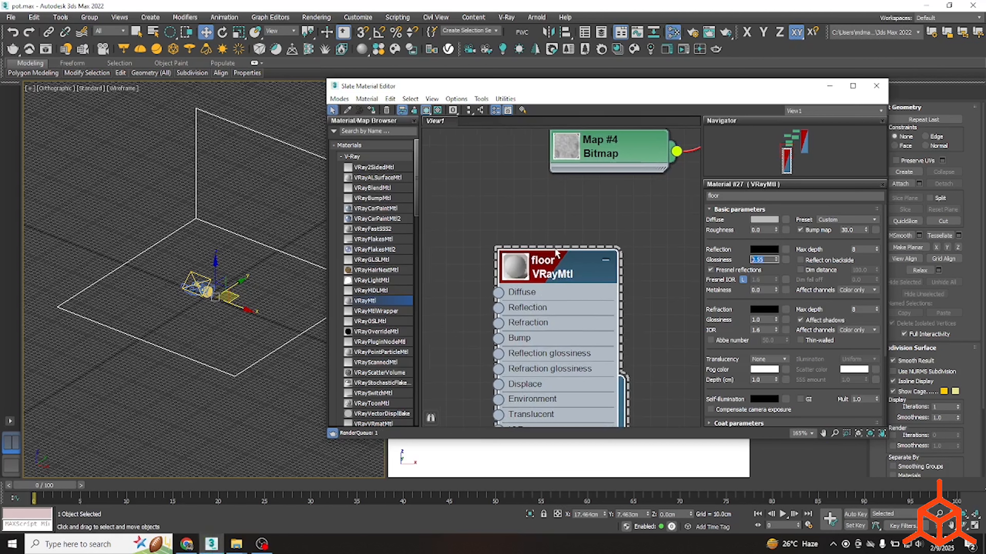
{"action": "left_click", "coordinate": [772, 219]}
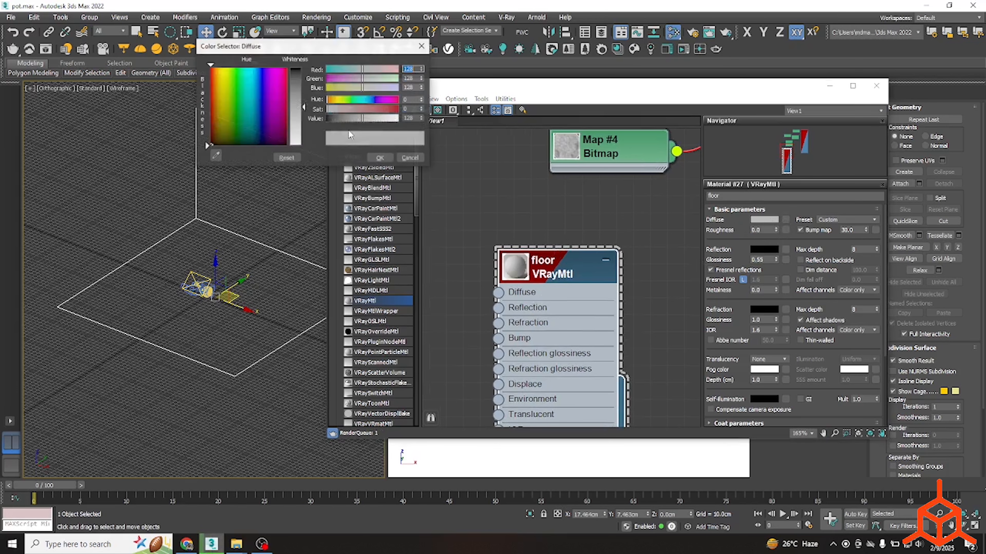
{"action": "left_click_drag", "start_coordinate": [303, 113], "coordinate": [303, 123]}
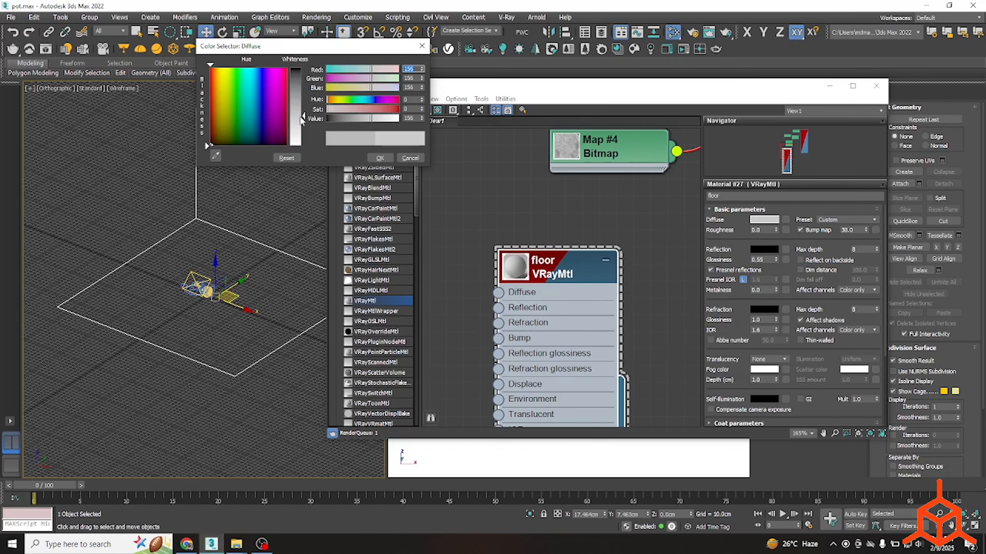
{"action": "left_click", "coordinate": [378, 158]}
{"action": "left_click_drag", "start_coordinate": [669, 96], "coordinate": [333, 97]}
{"action": "key", "text": "alt+Tab"}
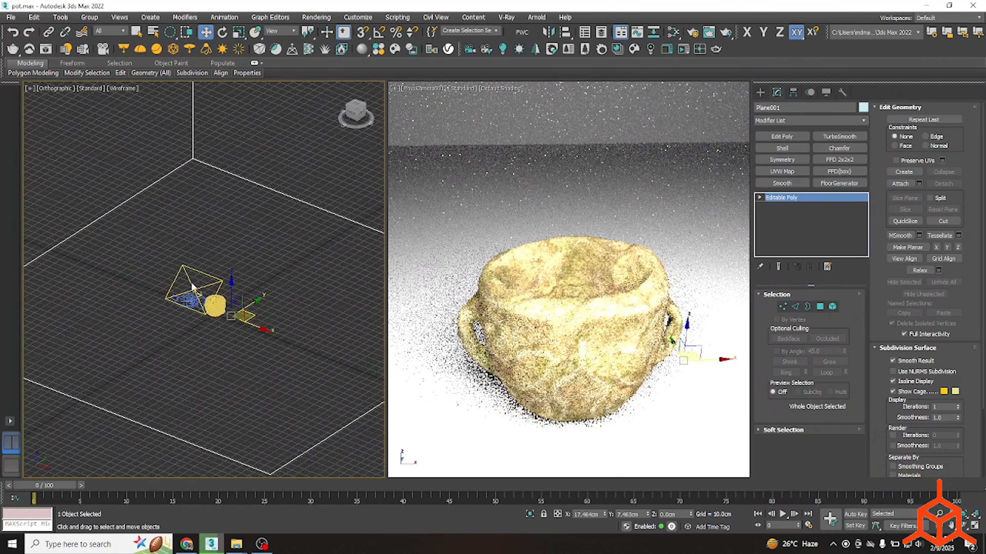
Move the VRayLight to the pot's left at about X -76 cm and rotate it about 37° toward the pot in the top view.
{"action": "scroll", "coordinate": [196, 291], "scroll_direction": "up", "scroll_amount": 4}
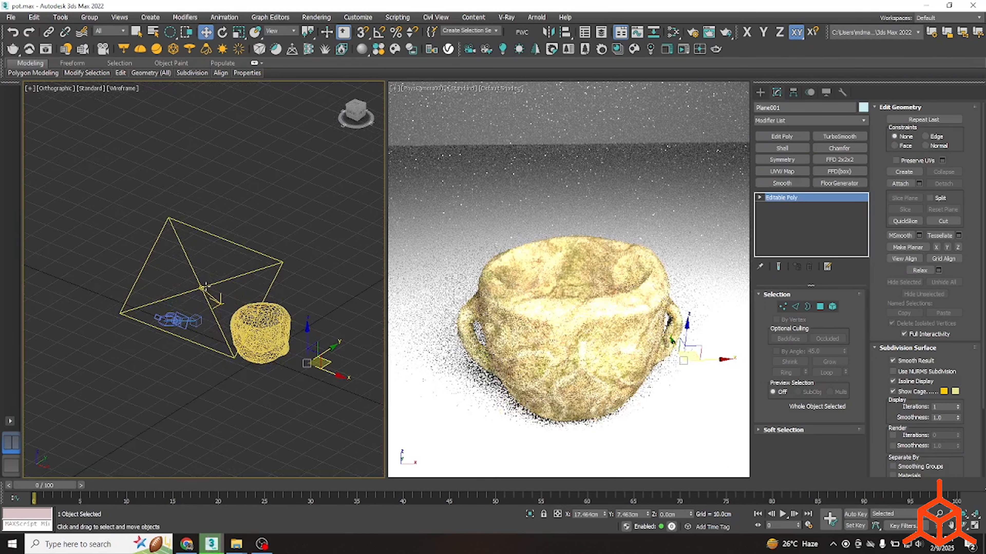
{"action": "left_click", "coordinate": [199, 289]}
{"action": "scroll", "coordinate": [234, 311], "scroll_direction": "down", "scroll_amount": 6}
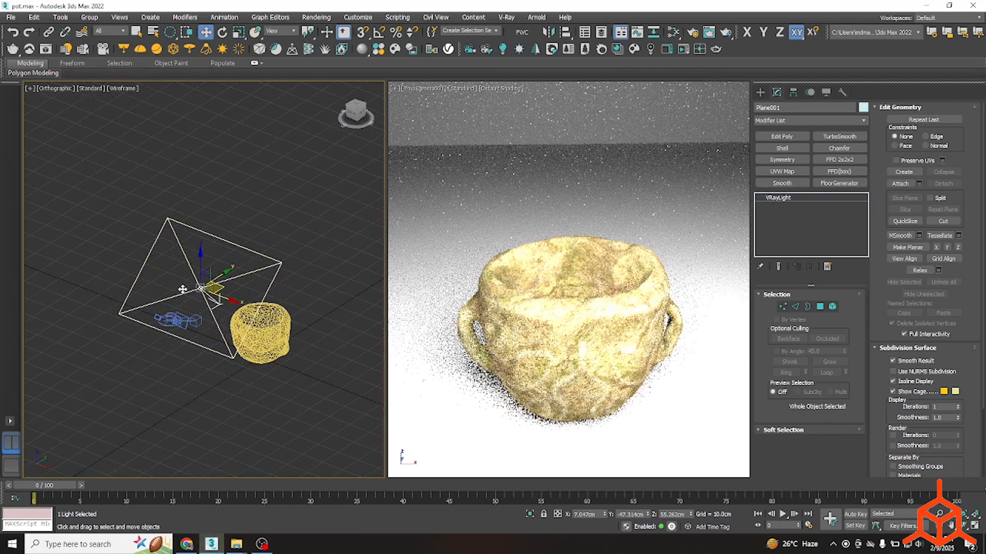
{"action": "mouse_move", "coordinate": [234, 312]}
{"action": "middle_mouse_down", "text": "alt"}
{"action": "mouse_move", "coordinate": [273, 321]}
{"action": "mouse_move", "coordinate": [233, 295]}
{"action": "middle_mouse_up", "text": "alt"}
{"action": "key", "text": "e"}
{"action": "key", "text": "t"}
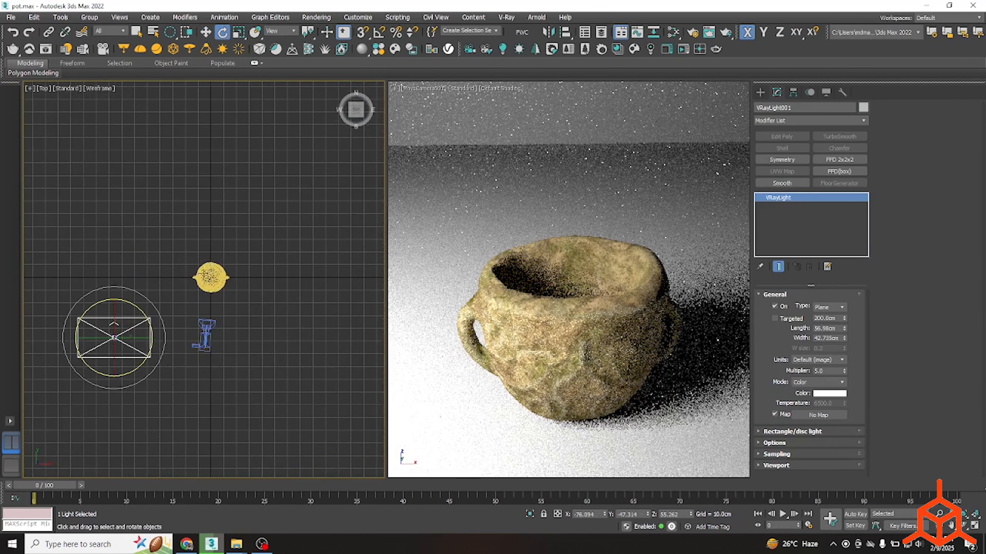
{"action": "left_click_drag", "start_coordinate": [155, 309], "coordinate": [172, 343]}
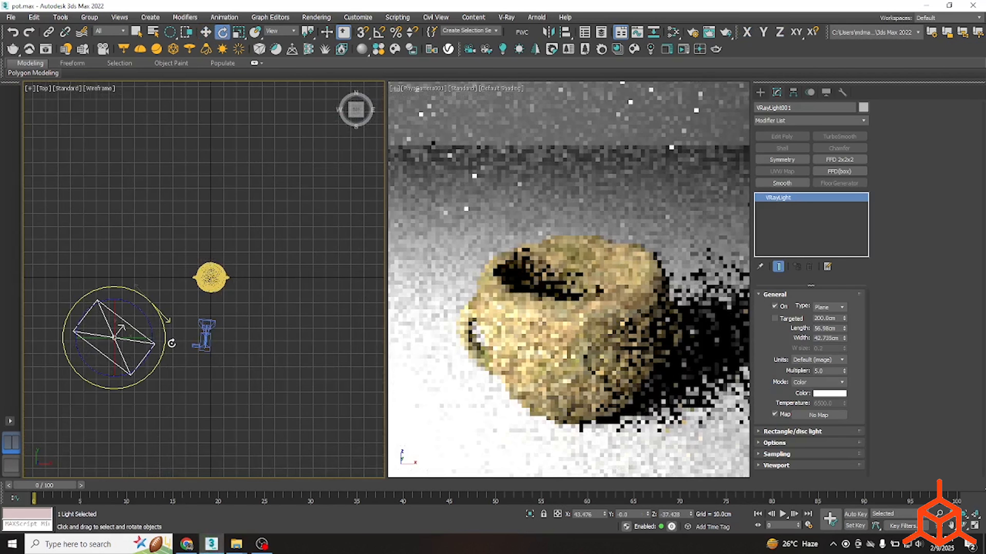
Clone the VRayLight as a single copy on the opposite side of the pot at about X 134 cm.
{"action": "key", "text": "w"}
{"action": "scroll", "coordinate": [213, 303], "scroll_direction": "down", "scroll_amount": 2}
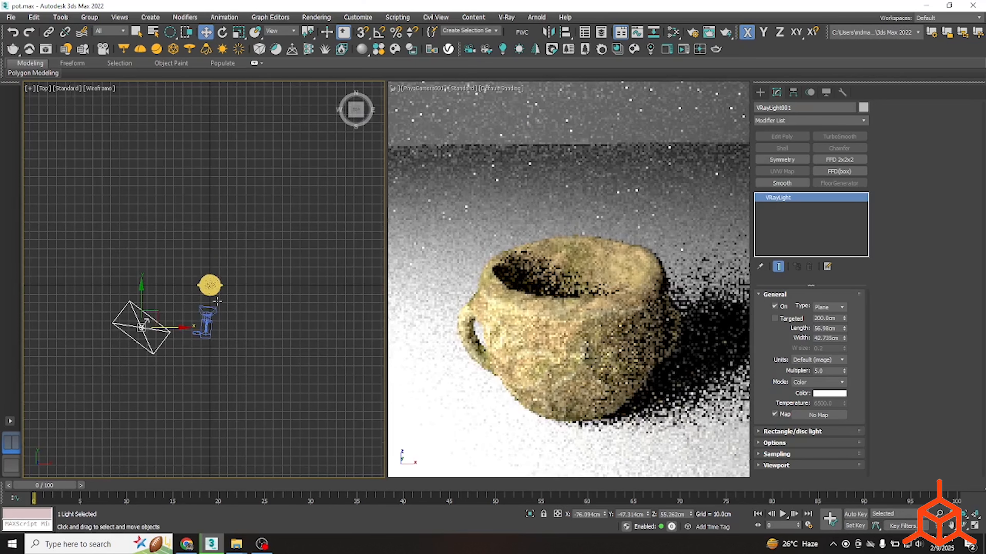
{"action": "scroll", "coordinate": [274, 315], "scroll_direction": "down", "scroll_amount": 3}
{"action": "middle_click_drag", "start_coordinate": [274, 315], "coordinate": [206, 296]}
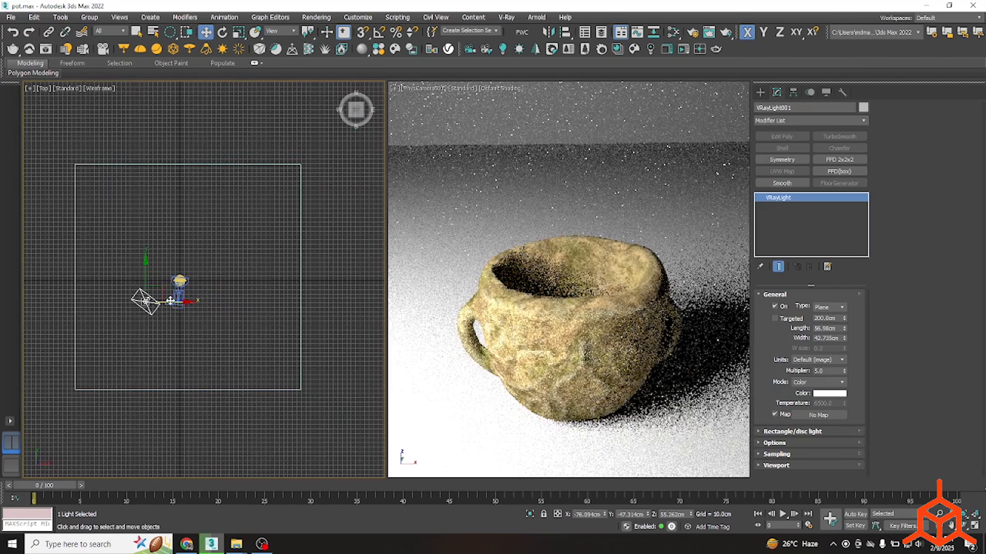
{"action": "mouse_move", "coordinate": [225, 311]}
{"action": "left_mouse_down", "text": "shift"}
{"action": "mouse_move", "coordinate": [260, 318]}
{"action": "mouse_move", "coordinate": [225, 323]}
{"action": "mouse_move", "coordinate": [249, 323]}
{"action": "mouse_move", "coordinate": [239, 325]}
{"action": "left_mouse_up", "text": "shift"}
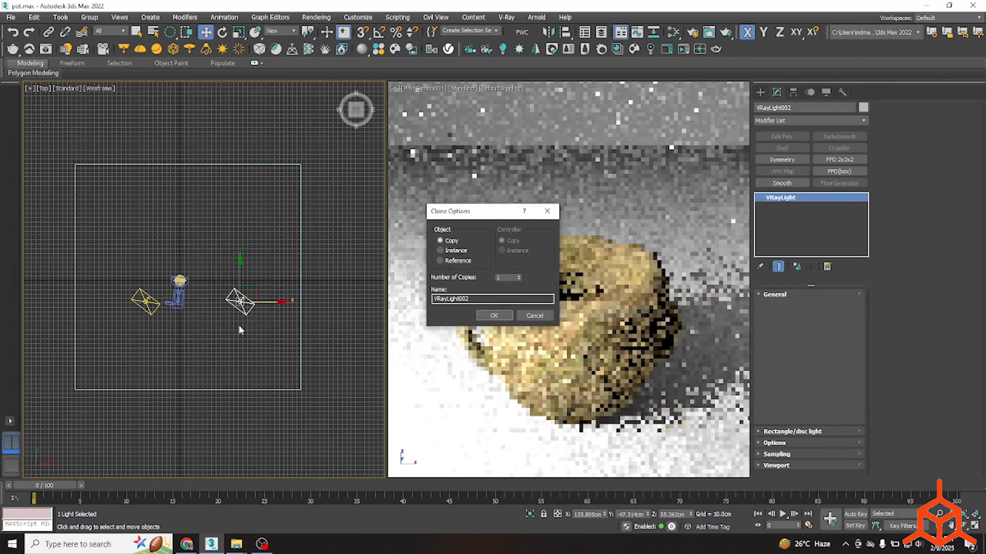
{"action": "left_click", "coordinate": [499, 316]}
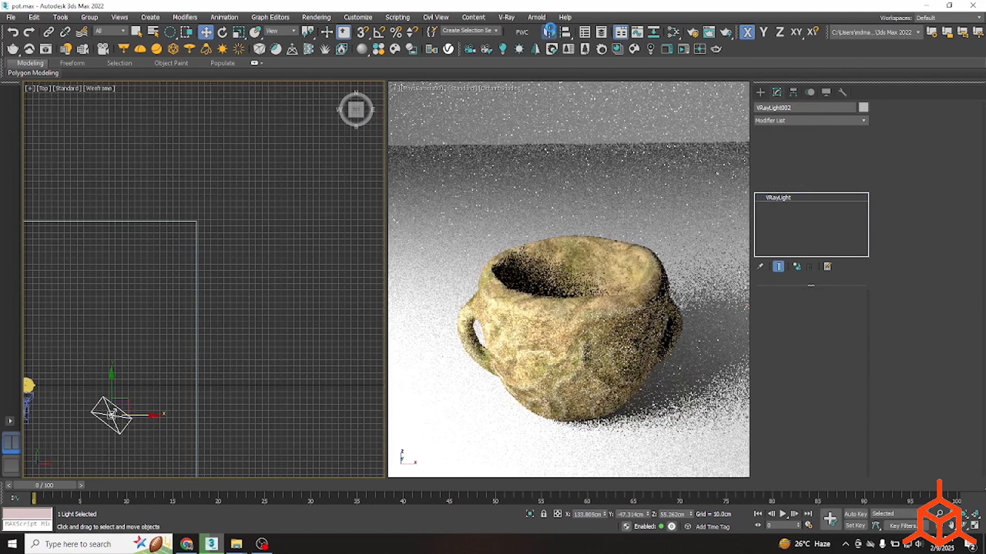
Mirror the copied light about the X axis without cloning and set its multiplier to 3.
{"action": "left_click", "coordinate": [548, 31]}
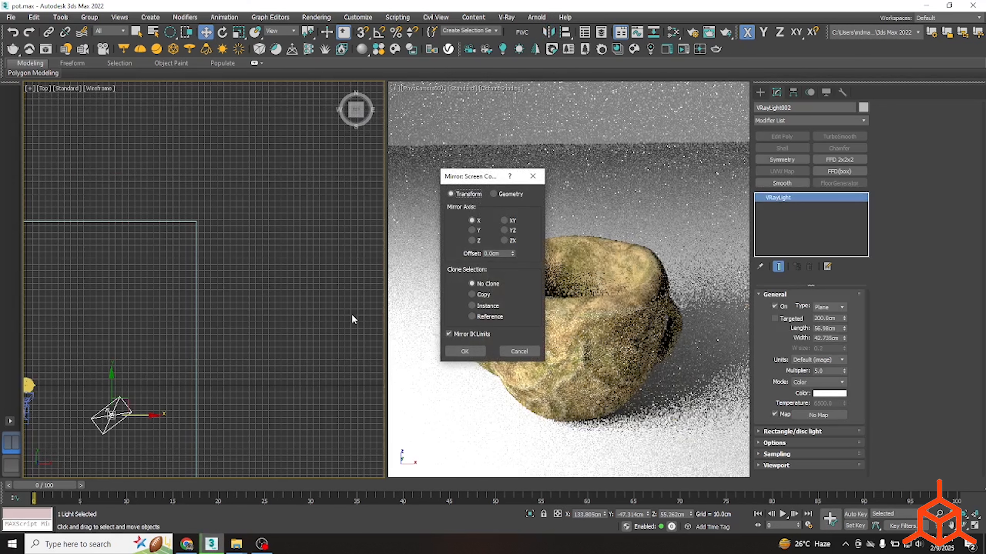
{"action": "left_click", "coordinate": [519, 351]}
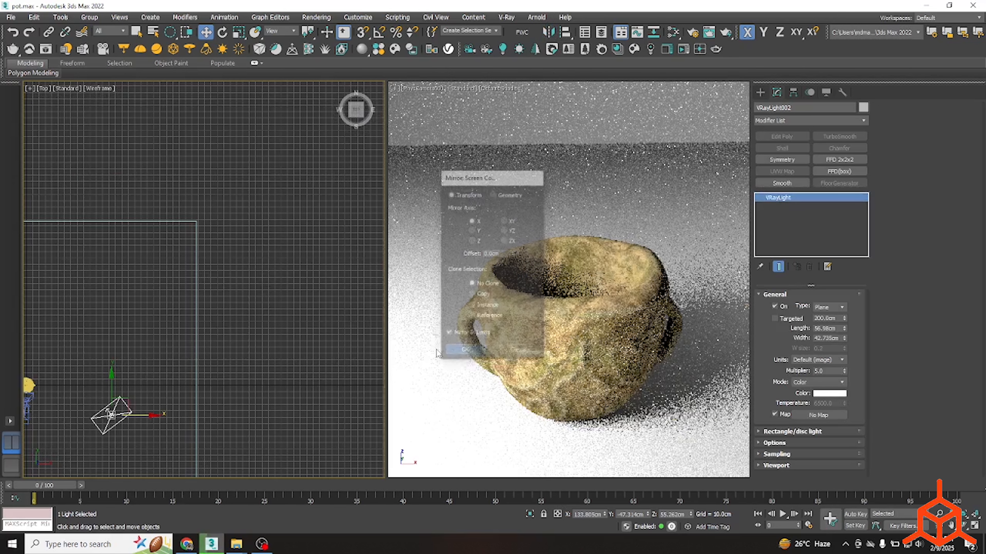
{"action": "scroll", "coordinate": [334, 236], "scroll_direction": "down", "scroll_amount": 6}
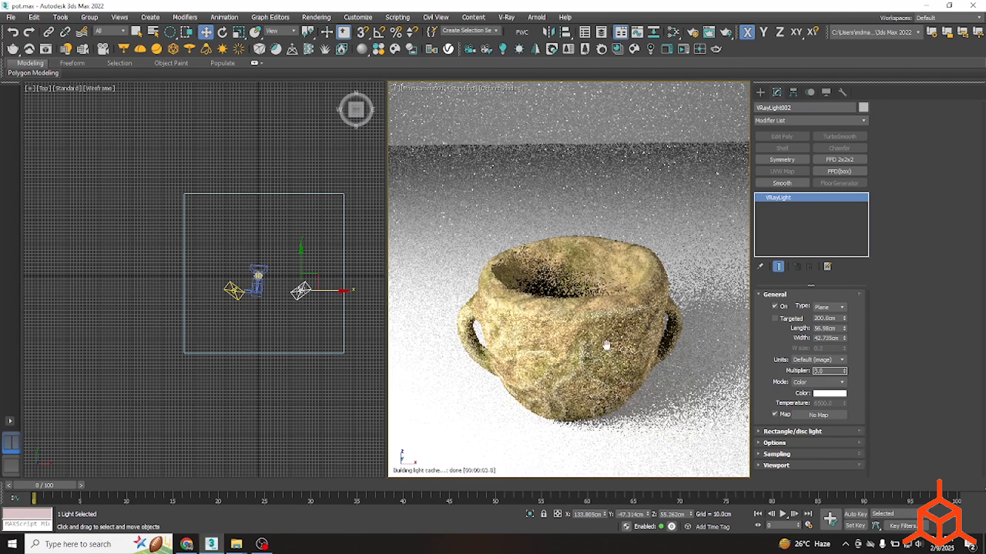
Shift the camera framing slightly and return the camera viewport from live rendering to default shading.
{"action": "middle_click_drag", "start_coordinate": [607, 340], "coordinate": [612, 328]}
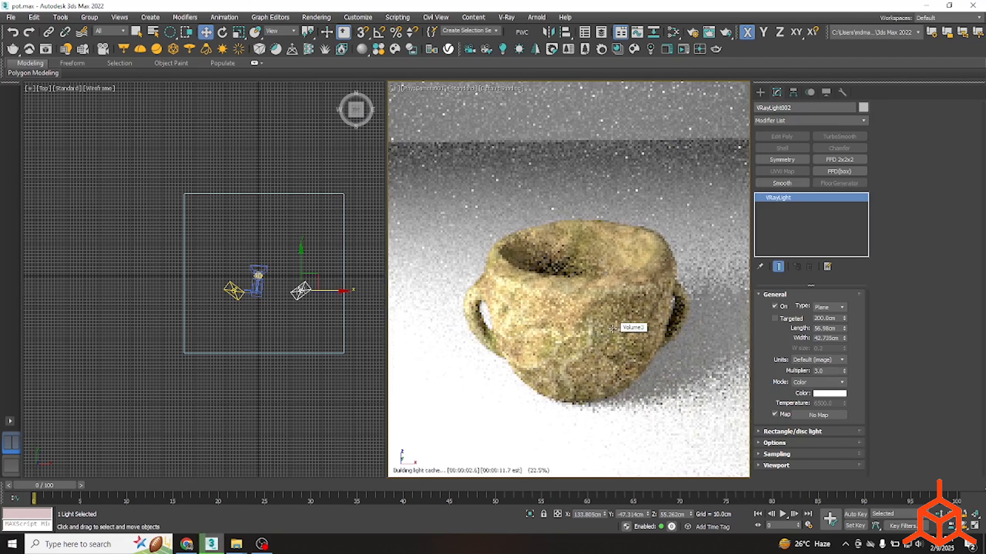
{"action": "left_click", "coordinate": [461, 88]}
{"action": "left_click", "coordinate": [488, 100]}
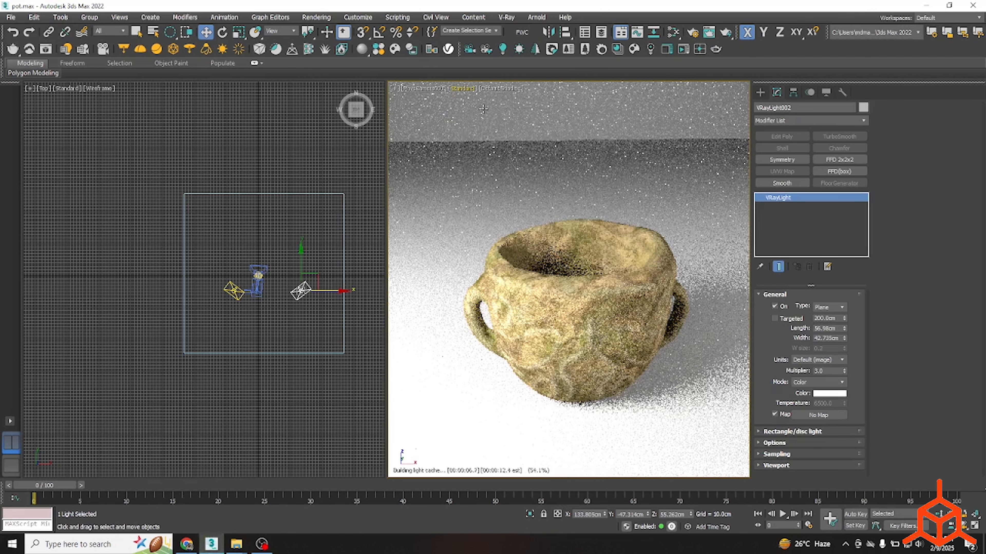
{"action": "left_click", "coordinate": [283, 165]}
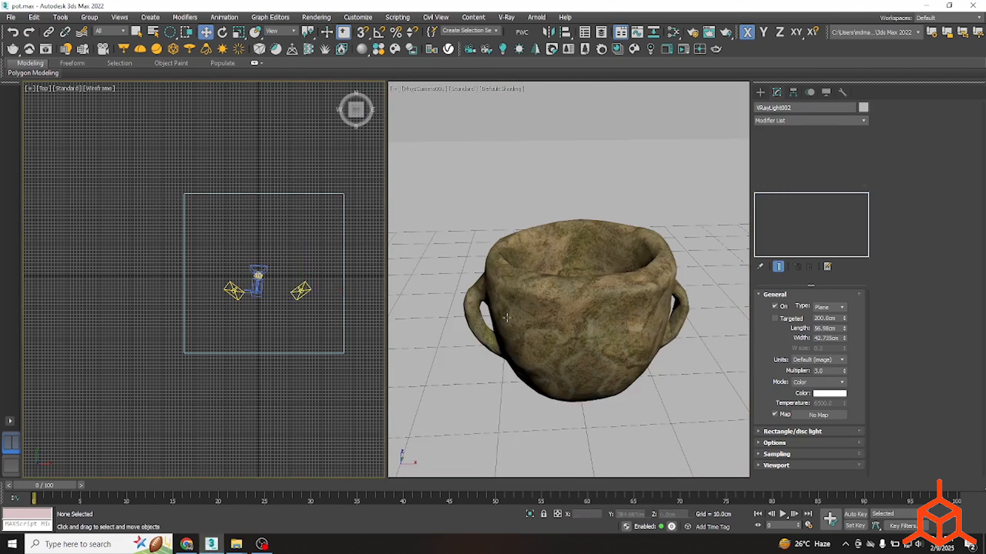
Show the safe frame in the camera view, then pan and pull the camera back to fit the whole pot inside.
{"action": "right_click", "coordinate": [597, 314]}
{"action": "key", "text": "shift+f"}
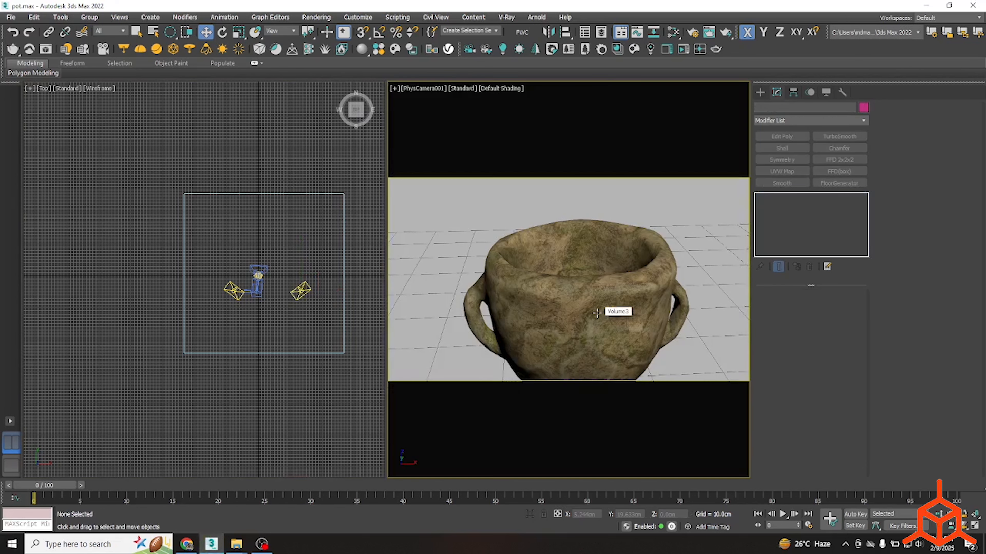
{"action": "middle_click_drag", "start_coordinate": [554, 304], "coordinate": [546, 217]}
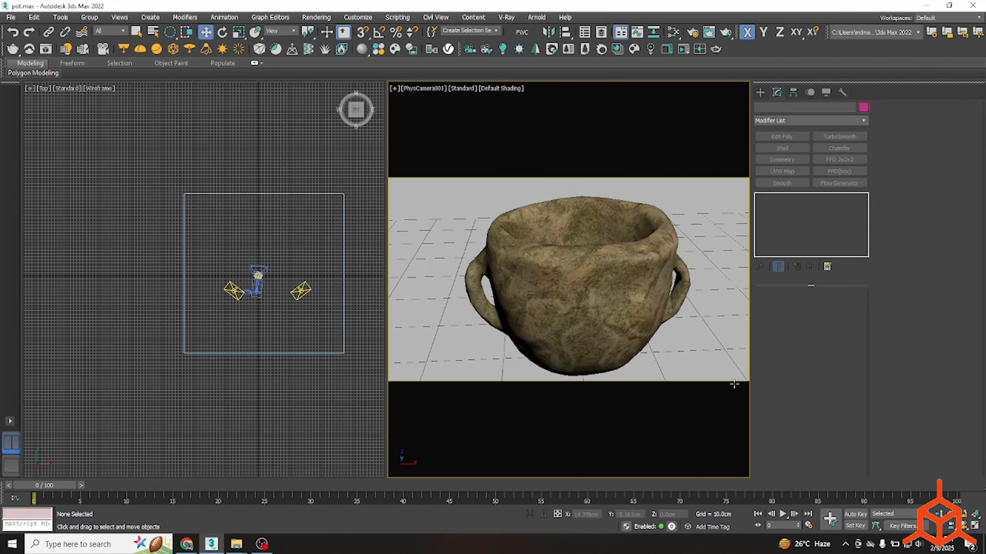
{"action": "left_click", "coordinate": [939, 514]}
{"action": "left_click_drag", "start_coordinate": [595, 311], "coordinate": [598, 332]}
{"action": "key", "text": "w"}
{"action": "left_click", "coordinate": [206, 175]}
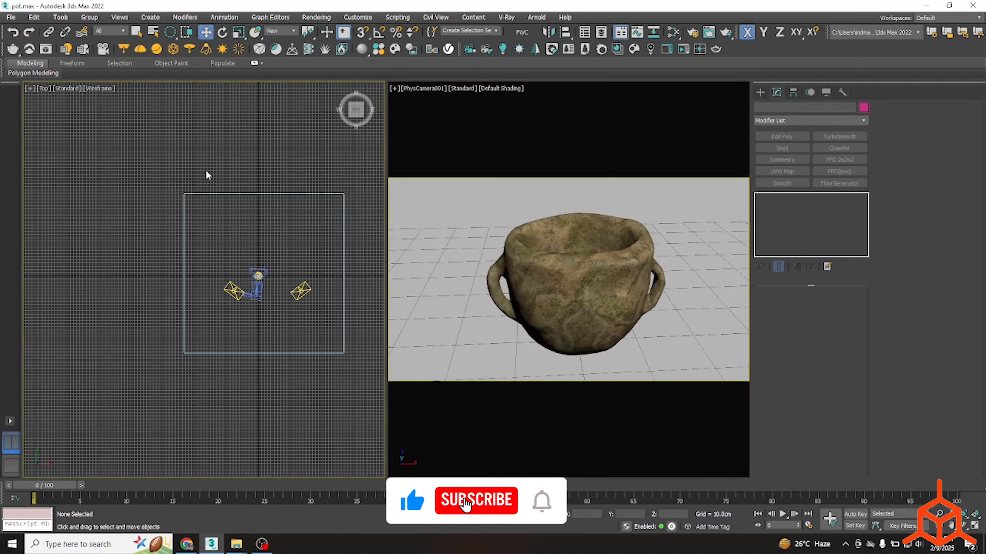
In the render setup, change the output size to Custom with a width of 1000 and a height of 1000.
{"action": "left_click", "coordinate": [692, 33]}
{"action": "left_click", "coordinate": [358, 275]}
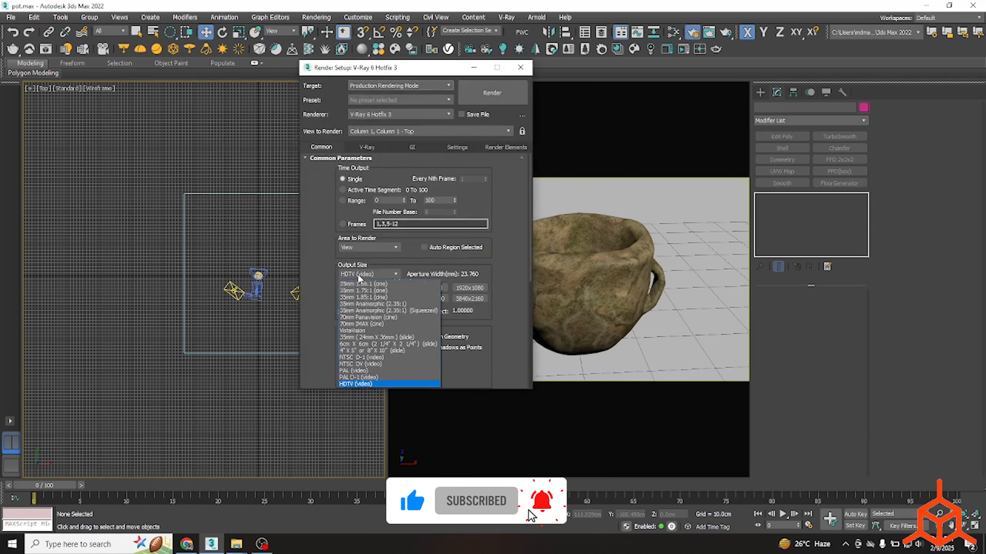
{"action": "left_click", "coordinate": [356, 284]}
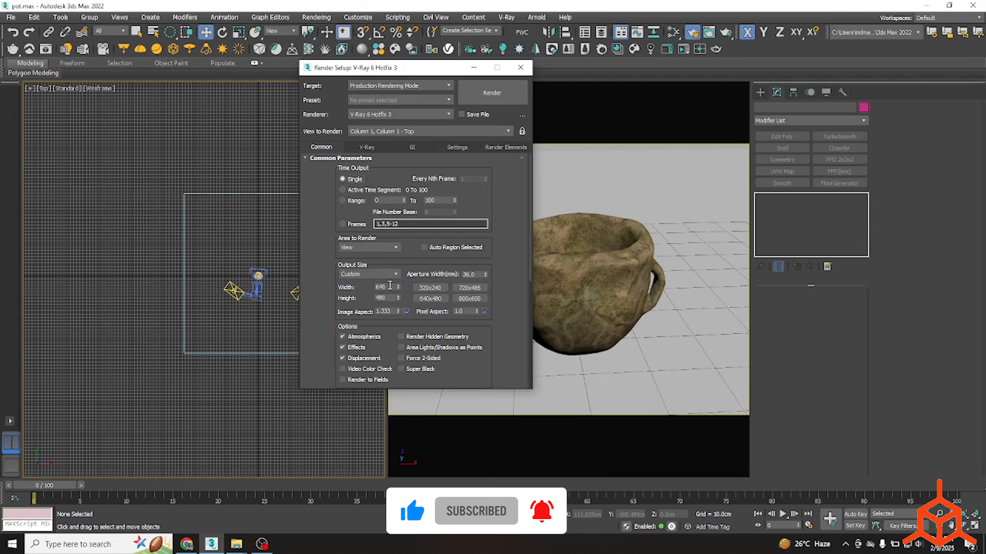
{"action": "left_click_drag", "start_coordinate": [392, 286], "coordinate": [286, 275]}
{"action": "key", "text": "BackSpace"}
{"action": "type", "text": "1000"}
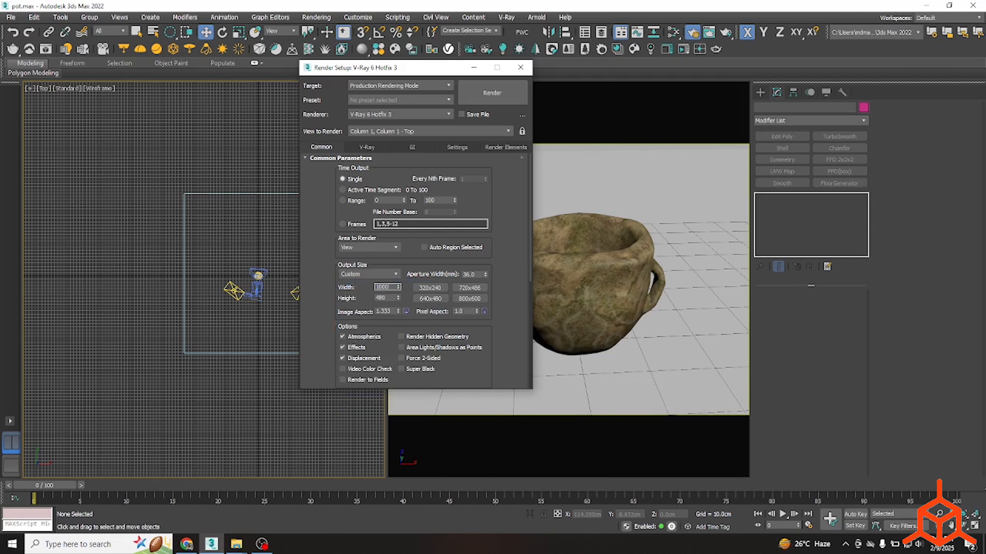
{"action": "double_click", "coordinate": [394, 300]}
{"action": "type", "text": "1000"}
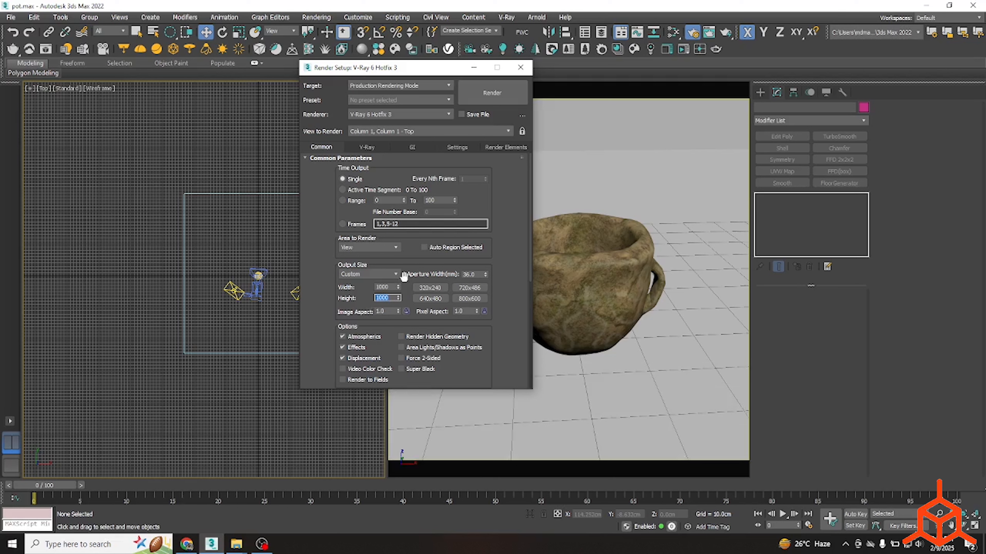
Switch the V-Ray image sampler type to Bucket and set its noise threshold to 0.003.
{"action": "left_click", "coordinate": [368, 147]}
{"action": "double_click", "coordinate": [375, 286]}
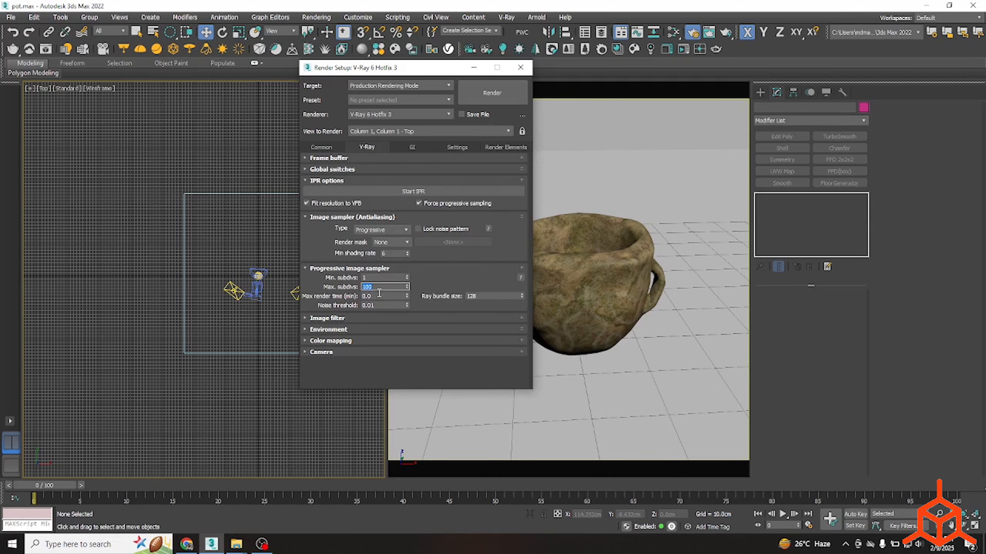
{"action": "left_click", "coordinate": [371, 231]}
{"action": "left_click", "coordinate": [370, 239]}
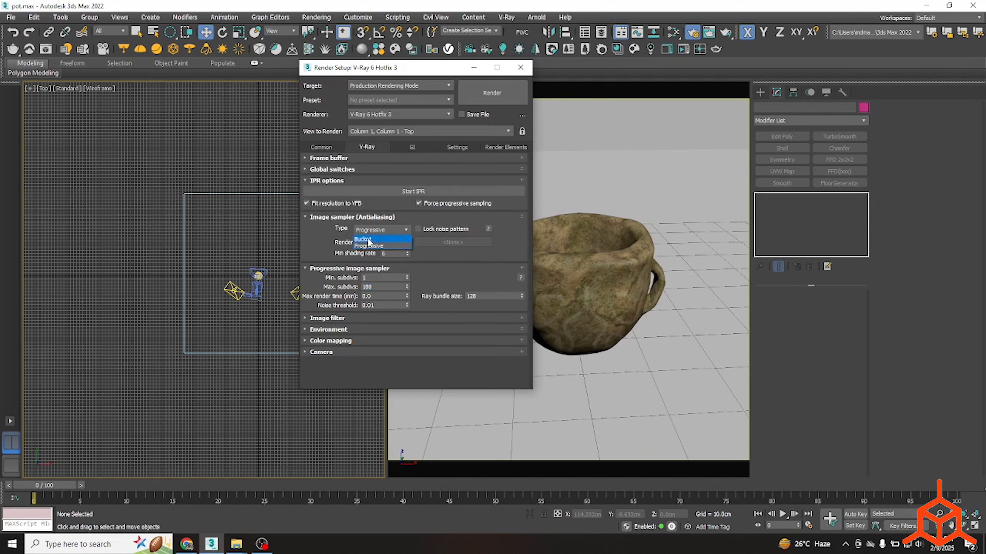
{"action": "double_click", "coordinate": [394, 288]}
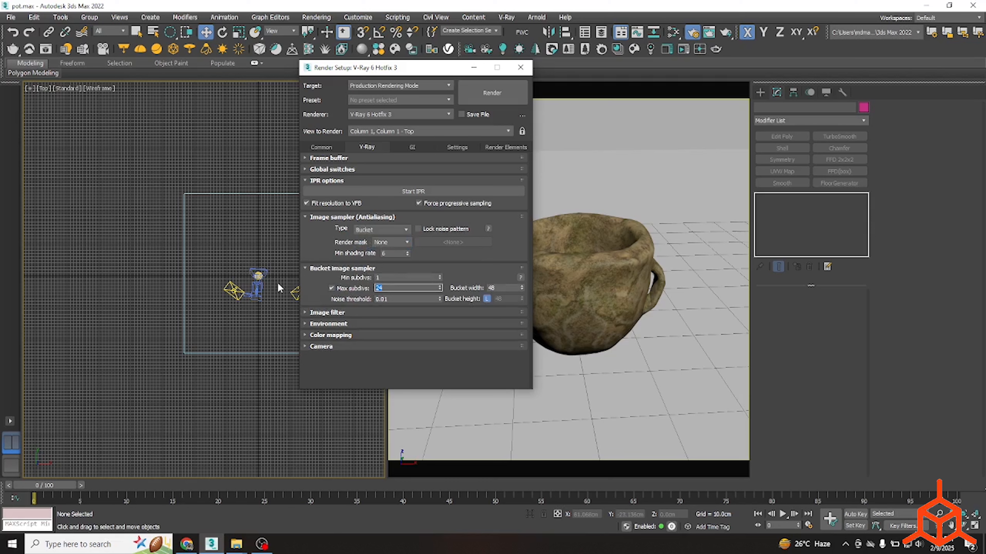
{"action": "double_click", "coordinate": [393, 299]}
{"action": "type", "text": "0"}
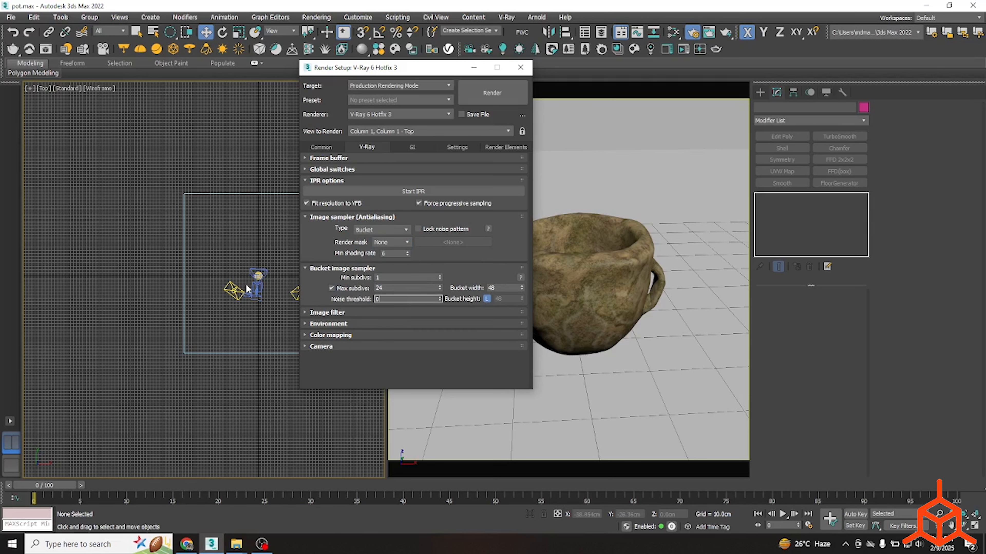
{"action": "type", "text": ".003"}
Set the V-Ray system's bucket sequence to Top->Bottom.
{"action": "left_click", "coordinate": [458, 149]}
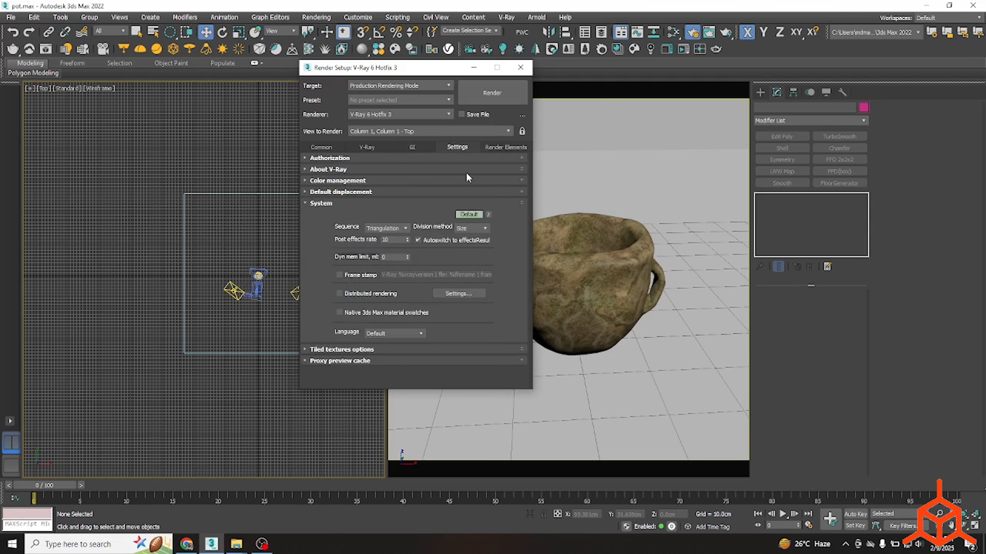
{"action": "left_click", "coordinate": [400, 228]}
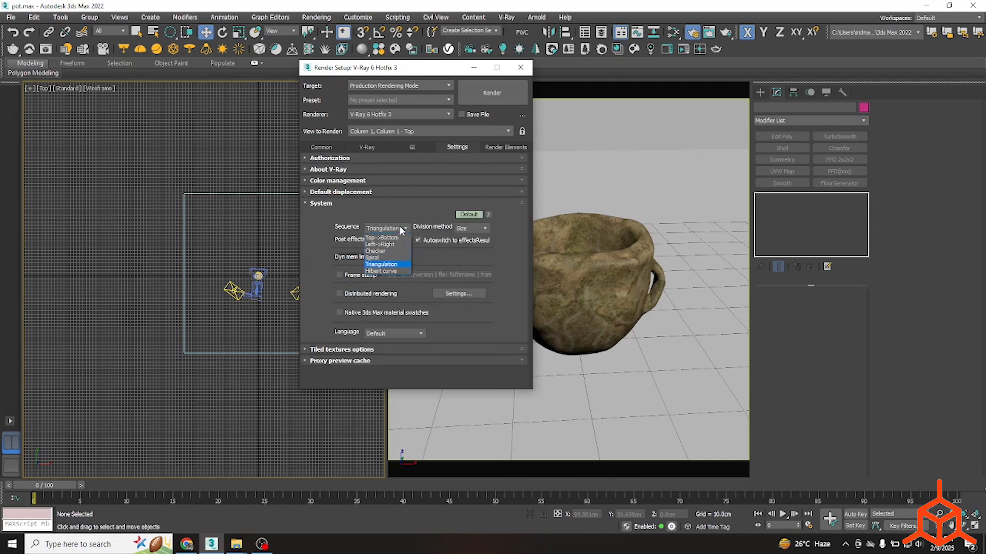
{"action": "left_click", "coordinate": [392, 238]}
Add a VRayDenoiser render element and set its denoising preset to Strong.
{"action": "left_click", "coordinate": [504, 148]}
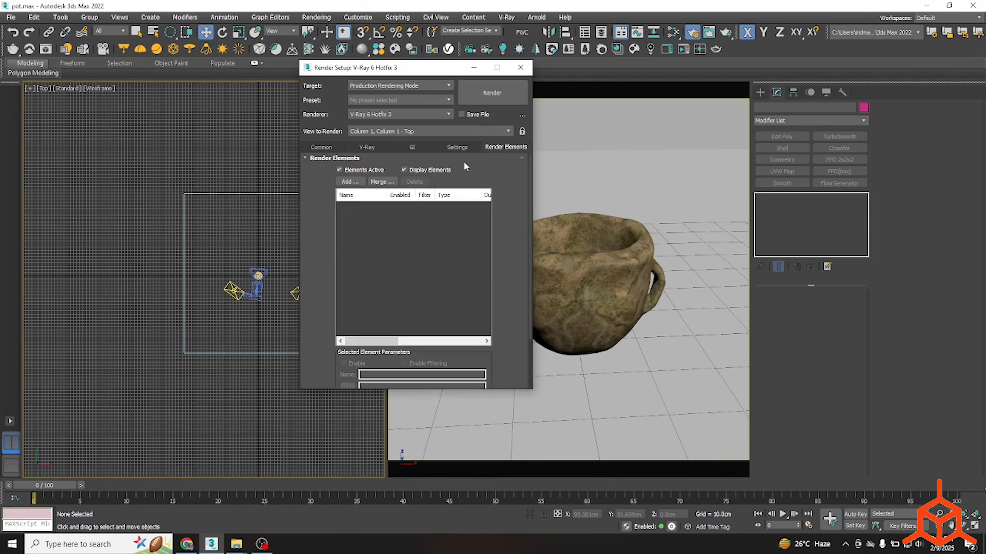
{"action": "left_click", "coordinate": [351, 182]}
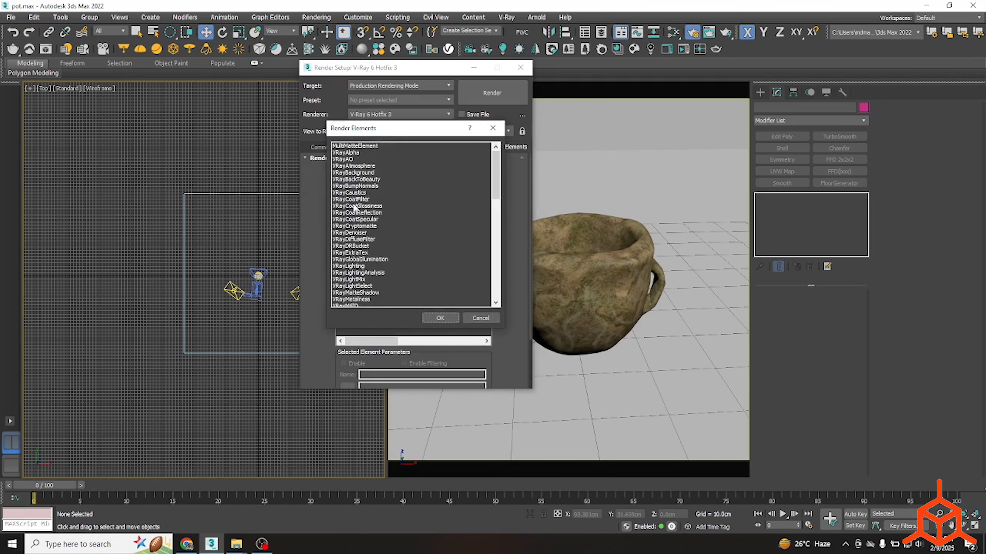
{"action": "double_click", "coordinate": [354, 233]}
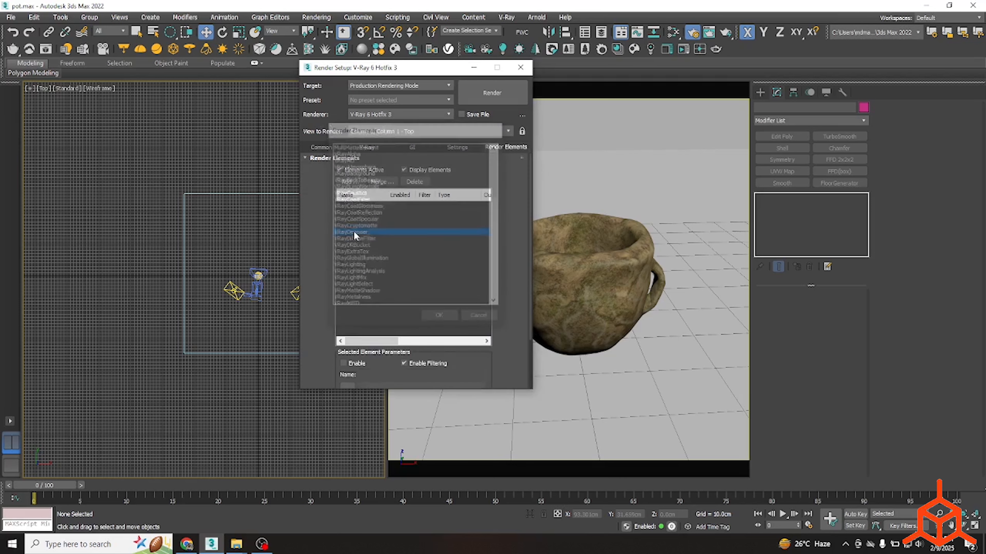
{"action": "scroll", "coordinate": [499, 290], "scroll_direction": "down", "scroll_amount": 5}
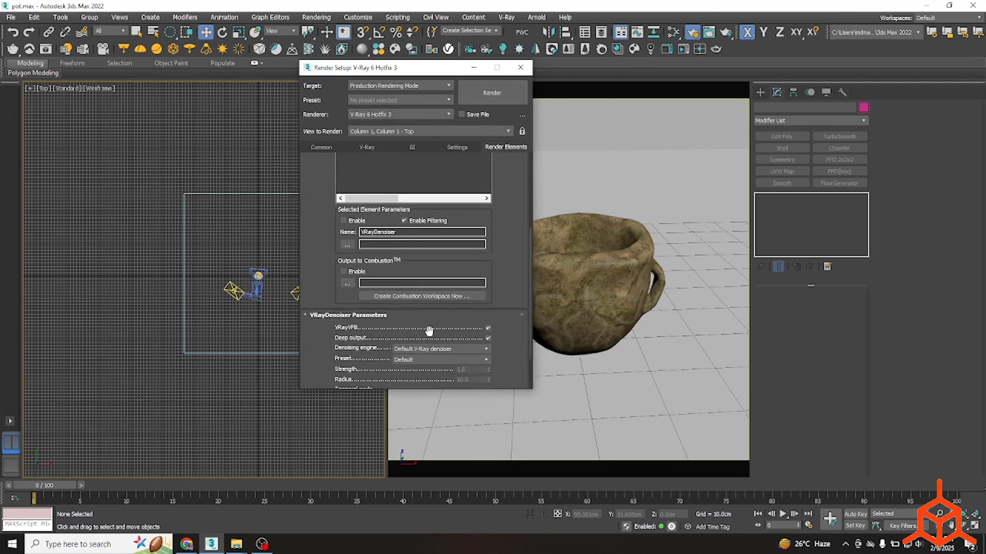
{"action": "scroll", "coordinate": [406, 308], "scroll_direction": "down", "scroll_amount": 2}
{"action": "left_click", "coordinate": [405, 330]}
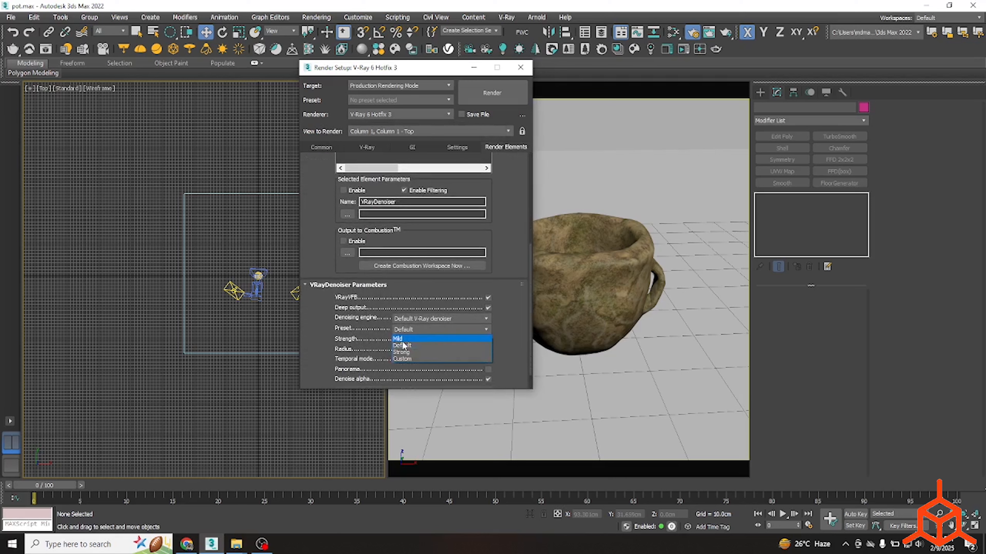
{"action": "left_click", "coordinate": [405, 341]}
{"action": "scroll", "coordinate": [374, 288], "scroll_direction": "down", "scroll_amount": 2}
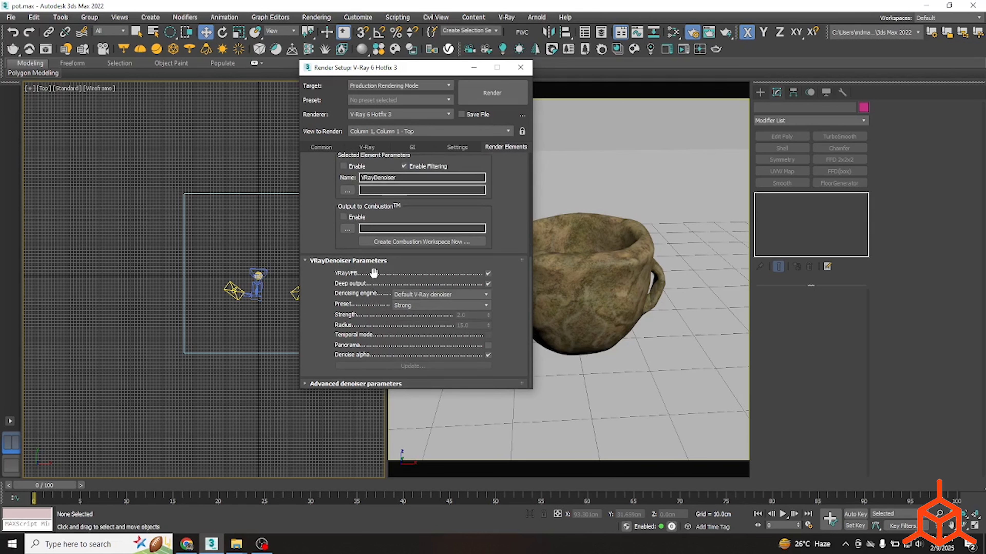
{"action": "left_click_drag", "start_coordinate": [334, 224], "coordinate": [324, 345]}
{"action": "left_click", "coordinate": [350, 196]}
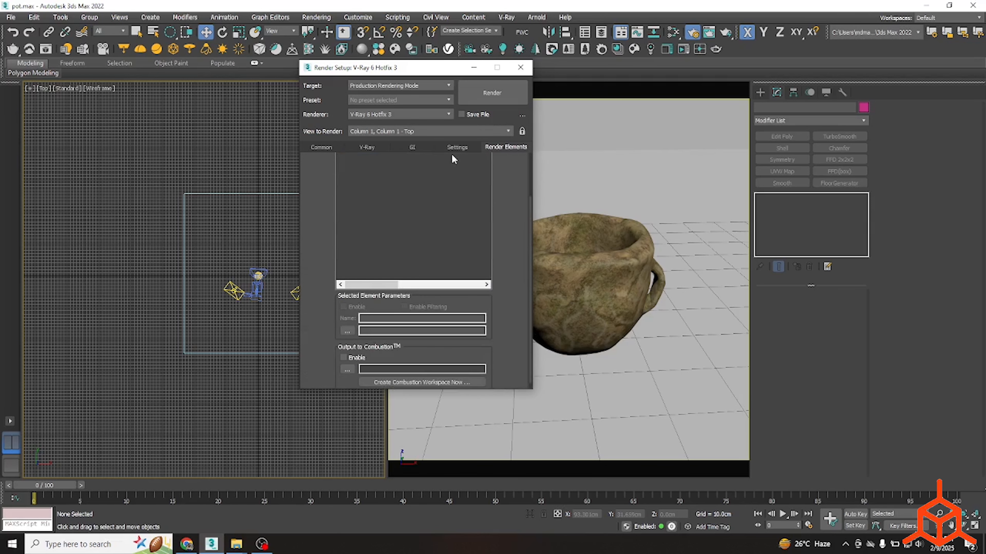
Lock the render view to PhysCamera001, start the render, and arrange the frame buffer and progress windows so the whole image shows.
{"action": "left_click", "coordinate": [611, 181]}
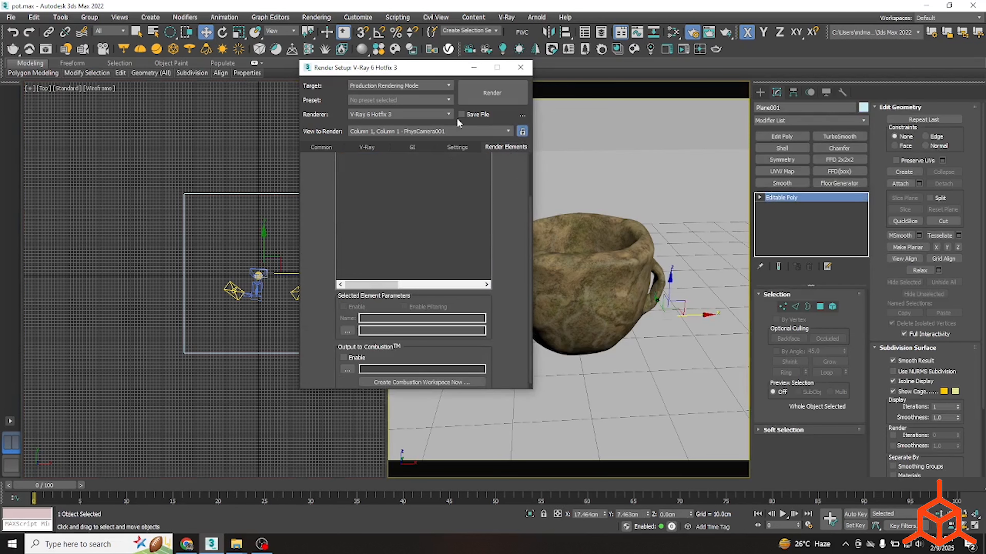
{"action": "left_click", "coordinate": [468, 96]}
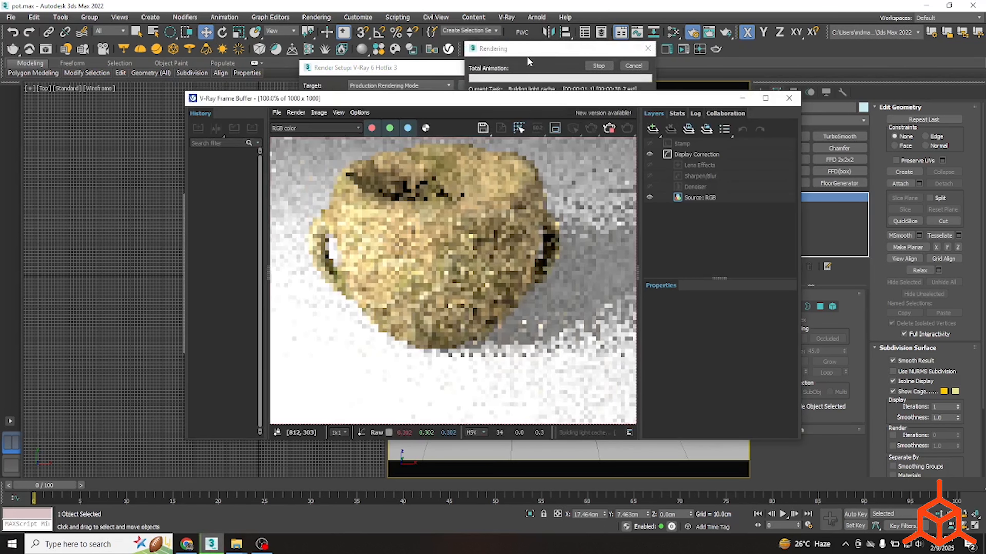
{"action": "scroll", "coordinate": [465, 268], "scroll_direction": "down", "scroll_amount": 2}
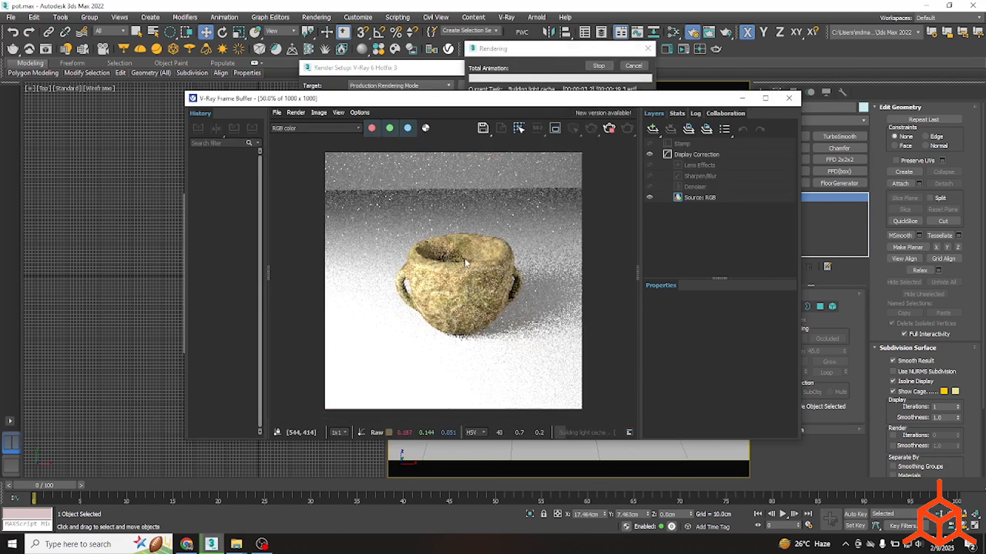
{"action": "left_click_drag", "start_coordinate": [525, 97], "coordinate": [467, 112]}
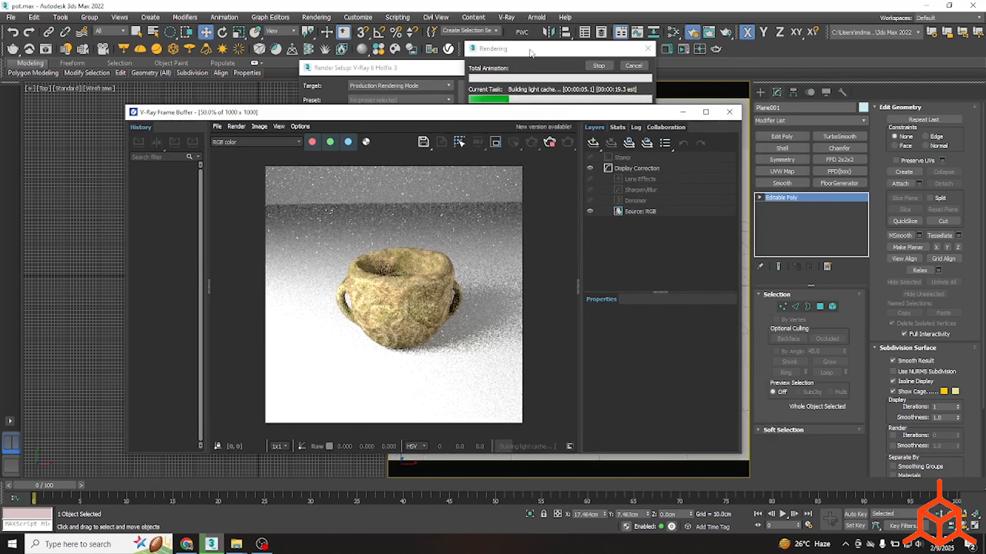
{"action": "left_click_drag", "start_coordinate": [531, 53], "coordinate": [647, 74]}
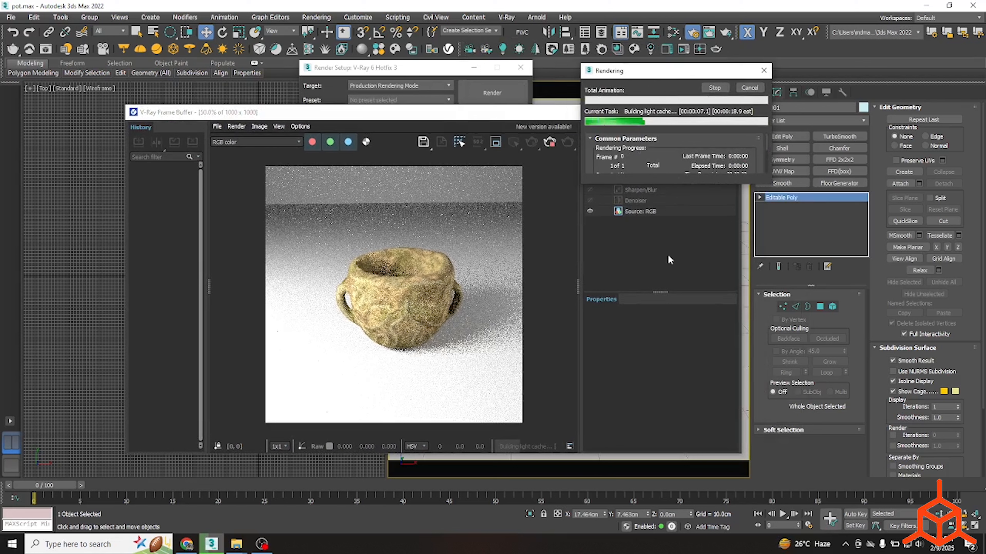